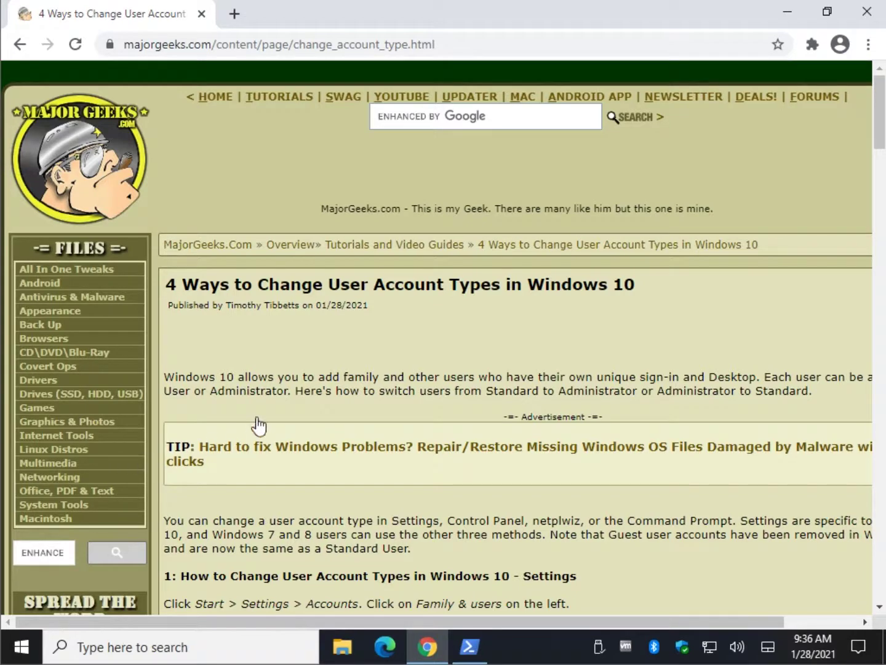
Open the Family & other users page in the Windows account settings.
scroll(256, 446, "down", 7)
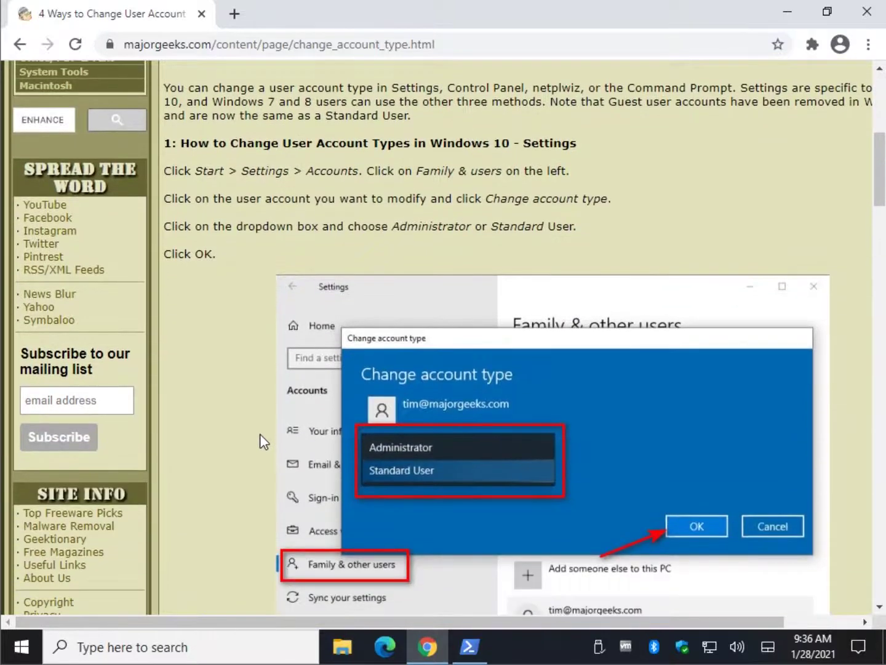
scroll(258, 406, "down", 1)
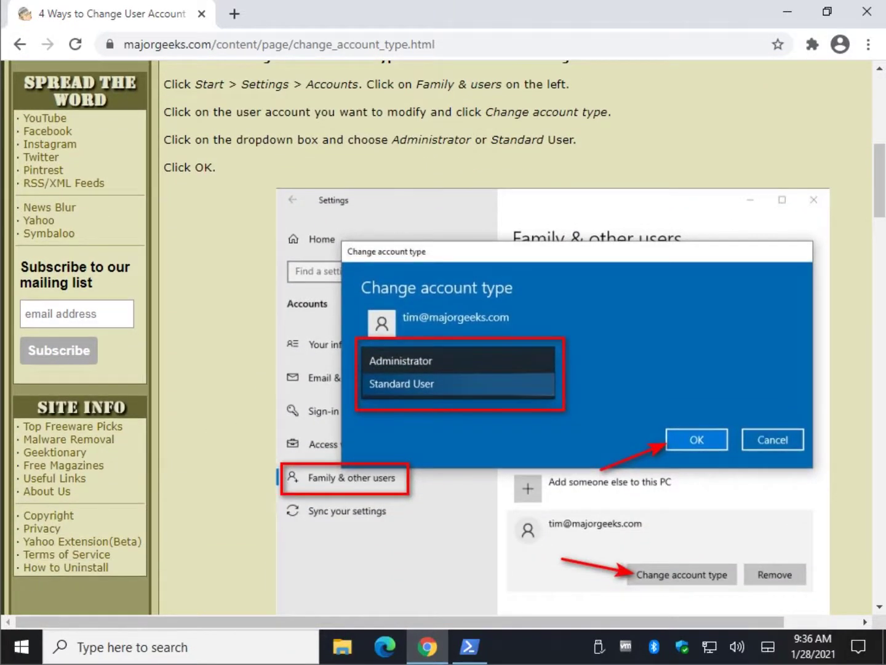
left_click(26, 654)
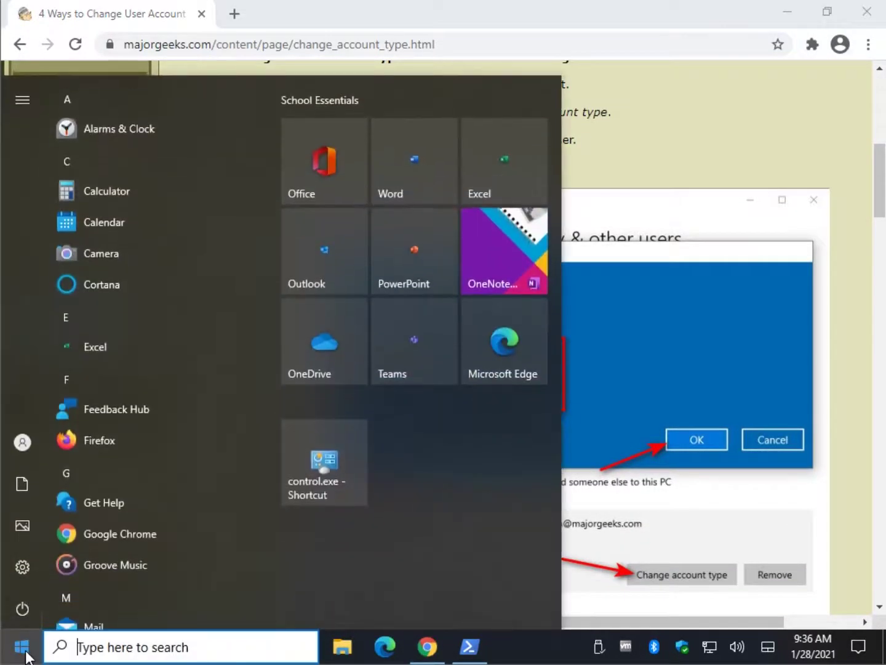
mouse_move(22, 567)
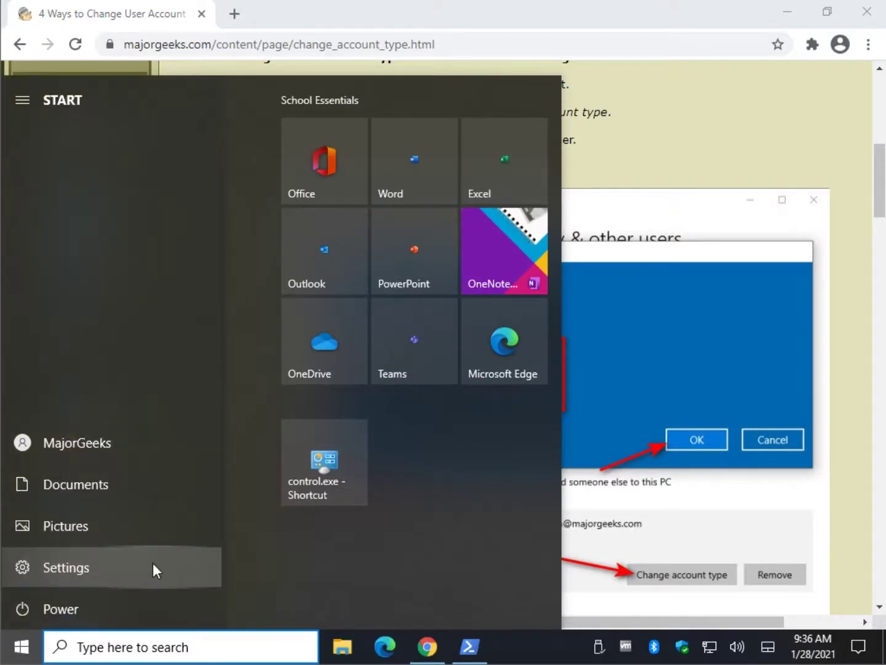
left_click(106, 570)
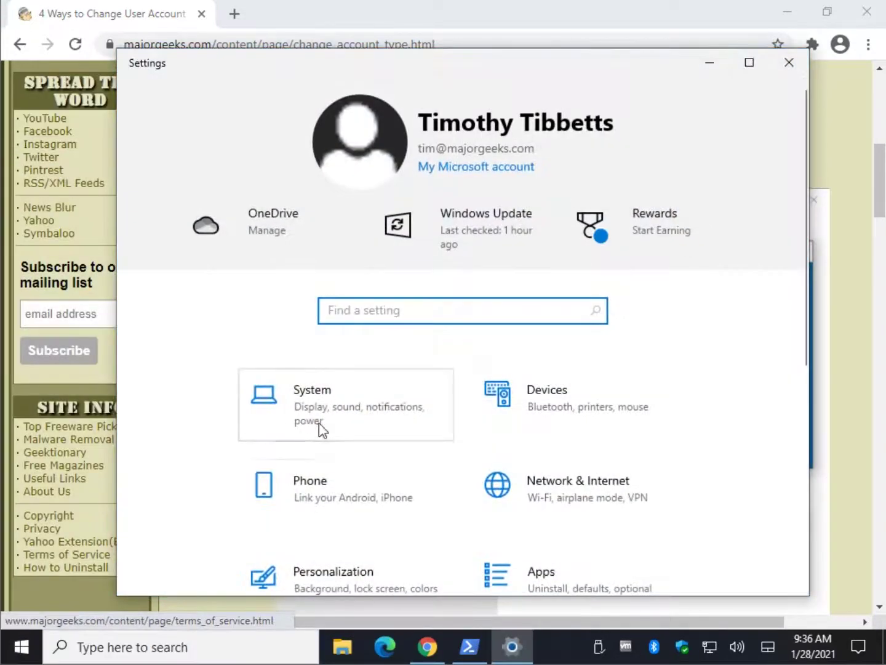
scroll(419, 404, "down", 5)
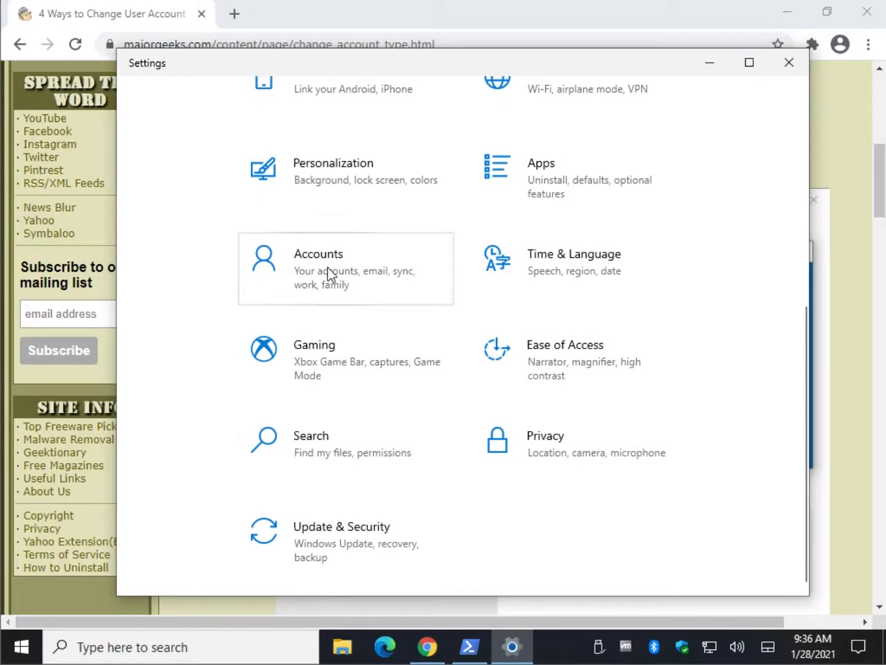
left_click(341, 271)
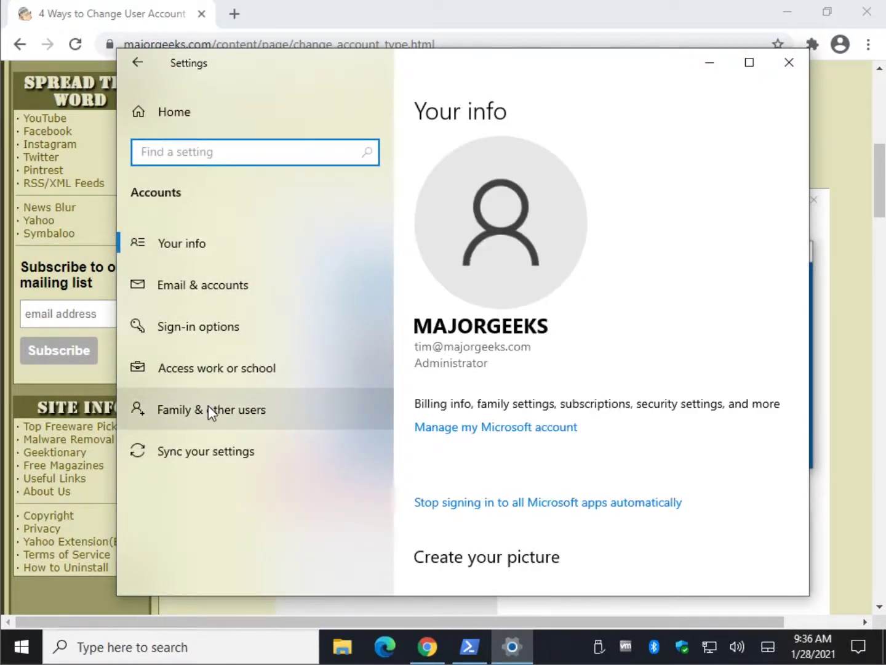
left_click(205, 405)
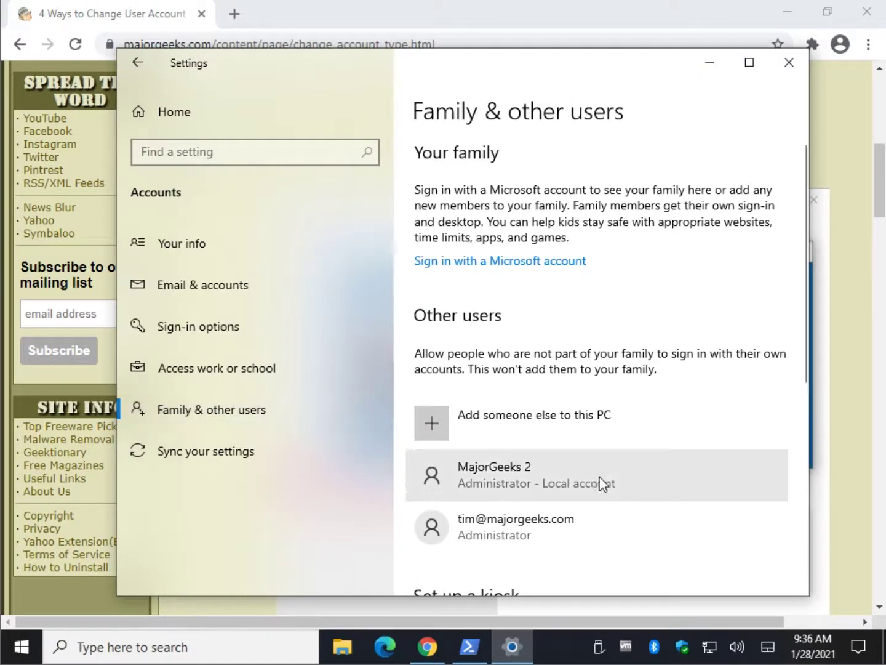
Change the MajorGeeks 2 account type to Standard User and close Settings.
scroll(603, 481, "down", 2)
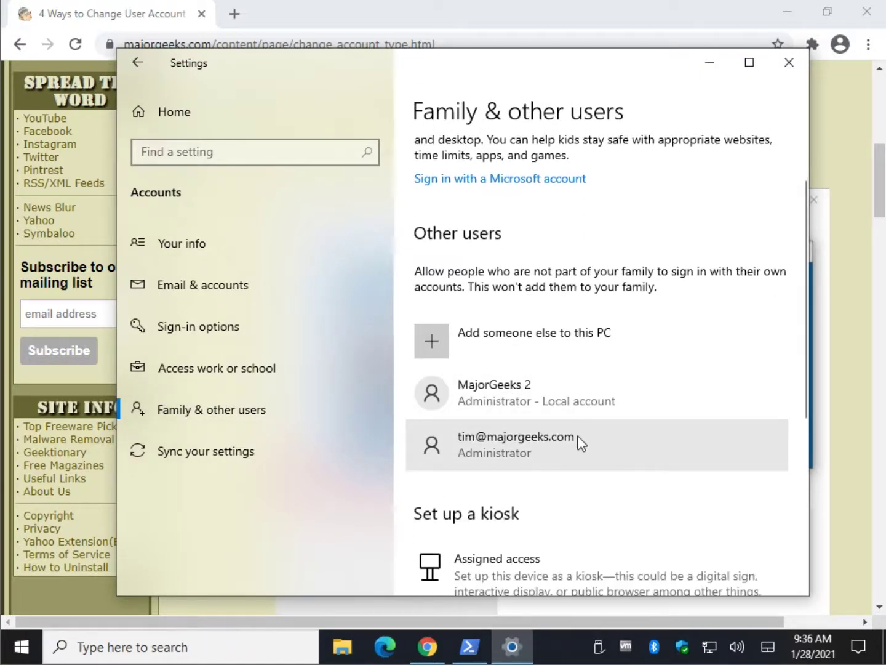
left_click(574, 393)
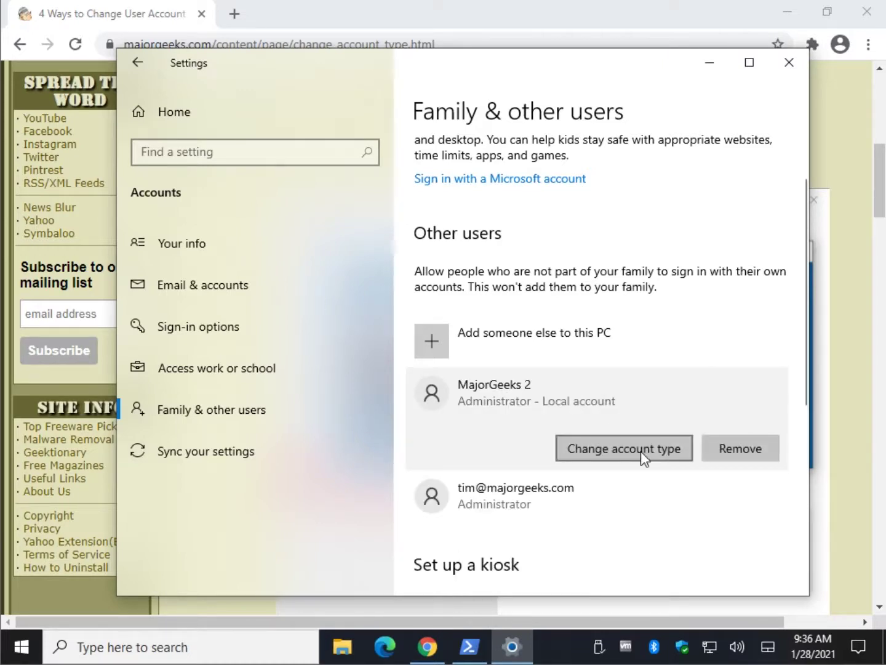
left_click(533, 514)
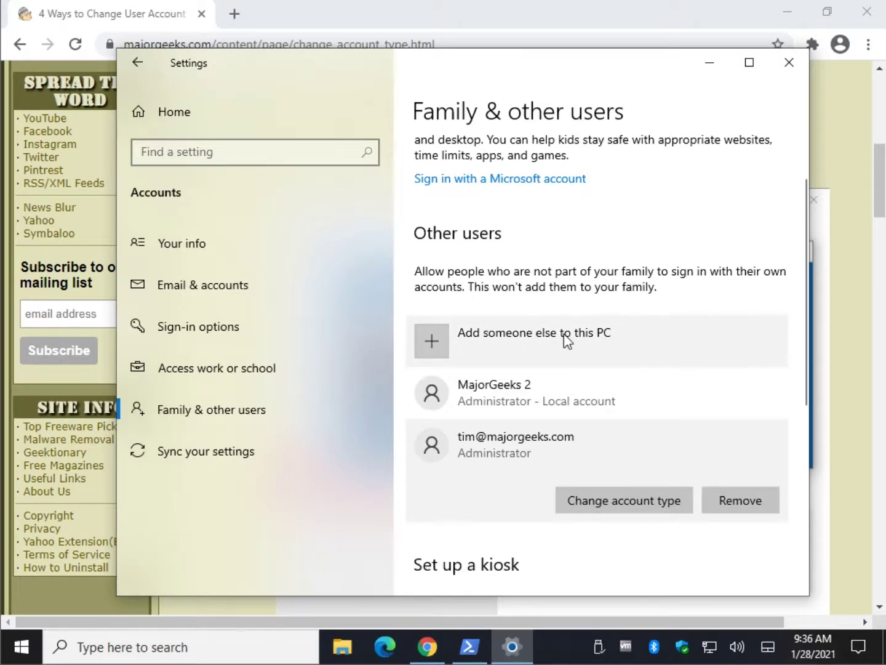
left_click(588, 402)
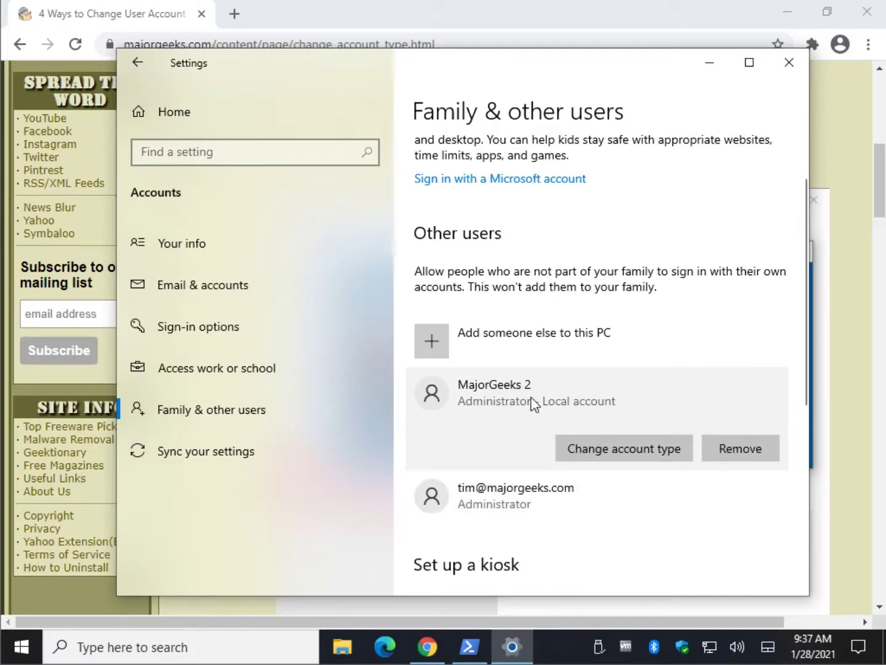
left_click(640, 450)
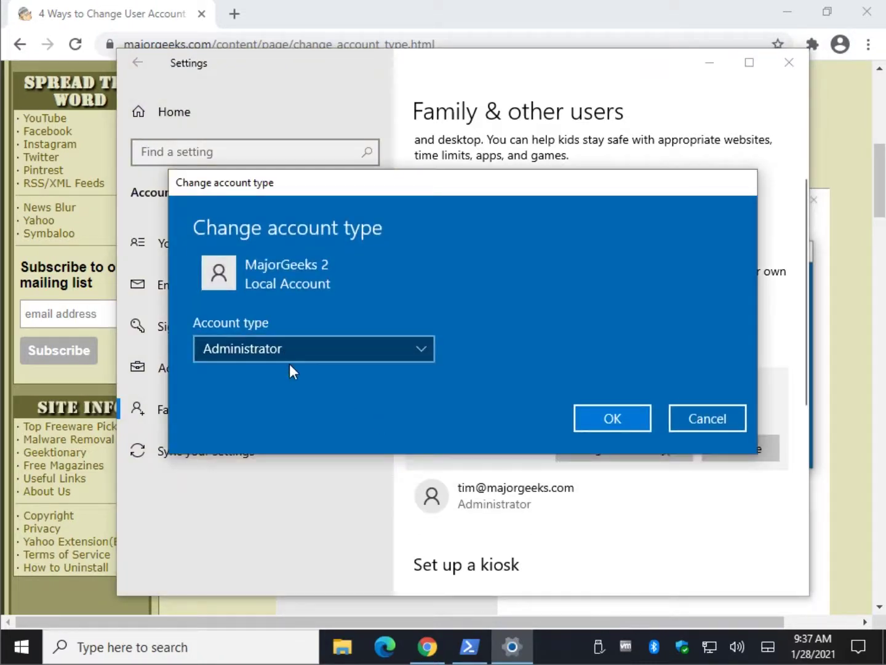
left_click(343, 349)
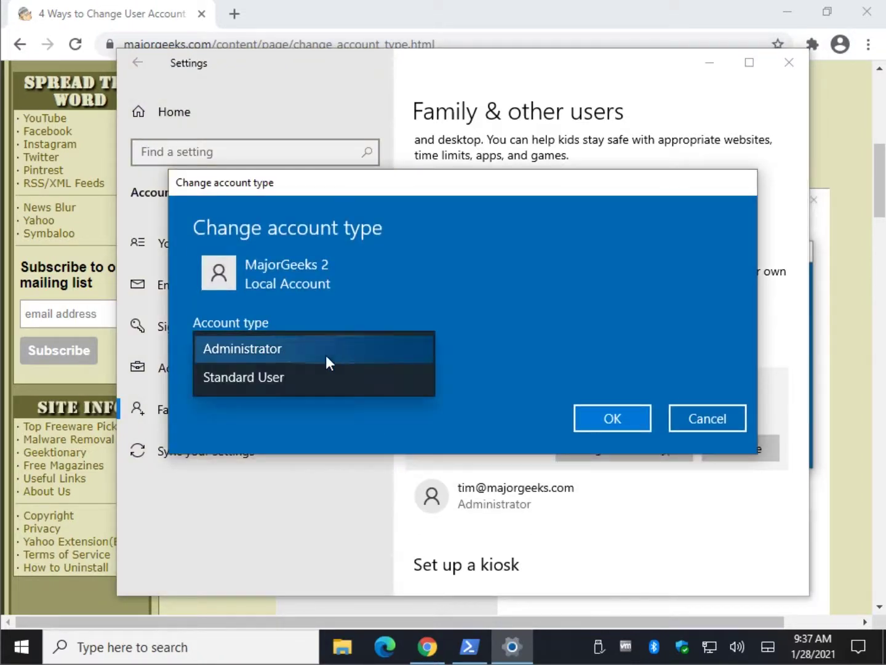
left_click(273, 377)
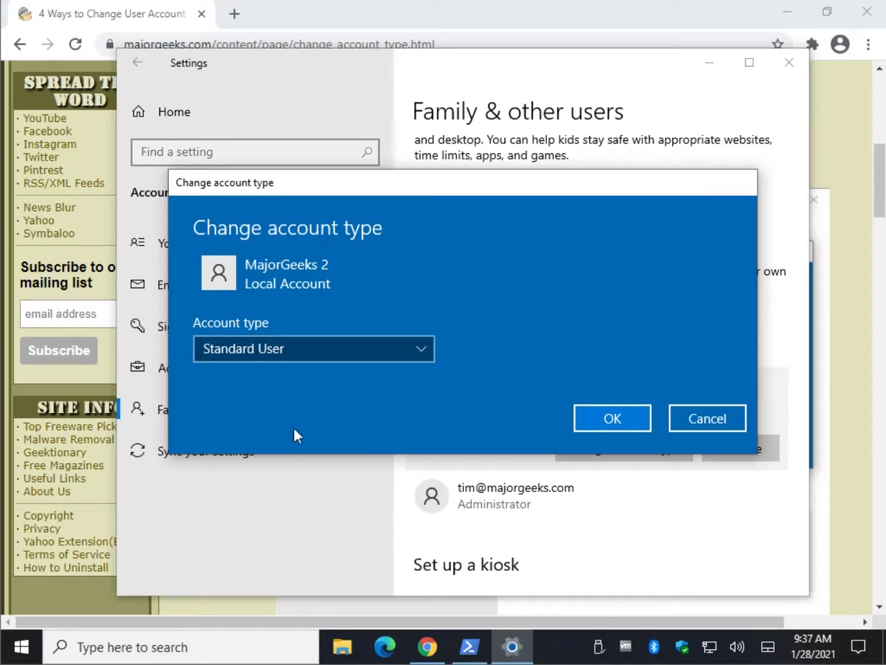
left_click(618, 421)
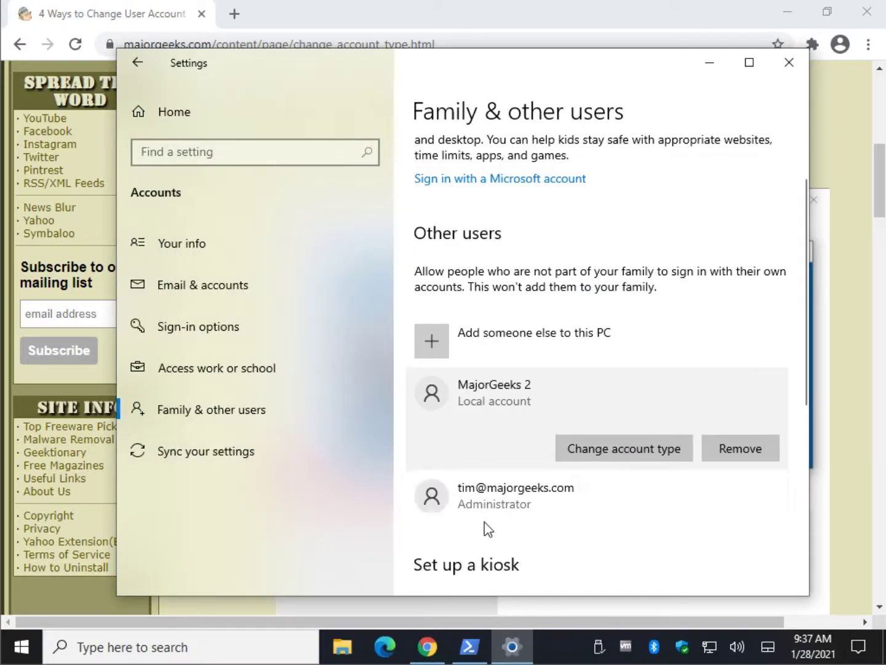
left_click(790, 62)
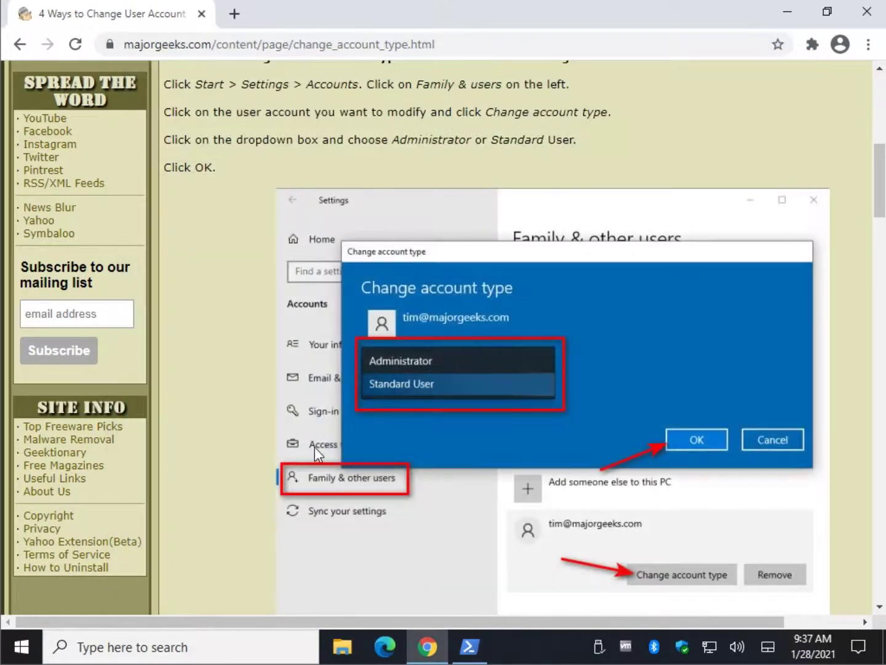
Open Control Panel from the desktop shortcut in front of the article and close the PowerShell window.
scroll(239, 404, "down", 4)
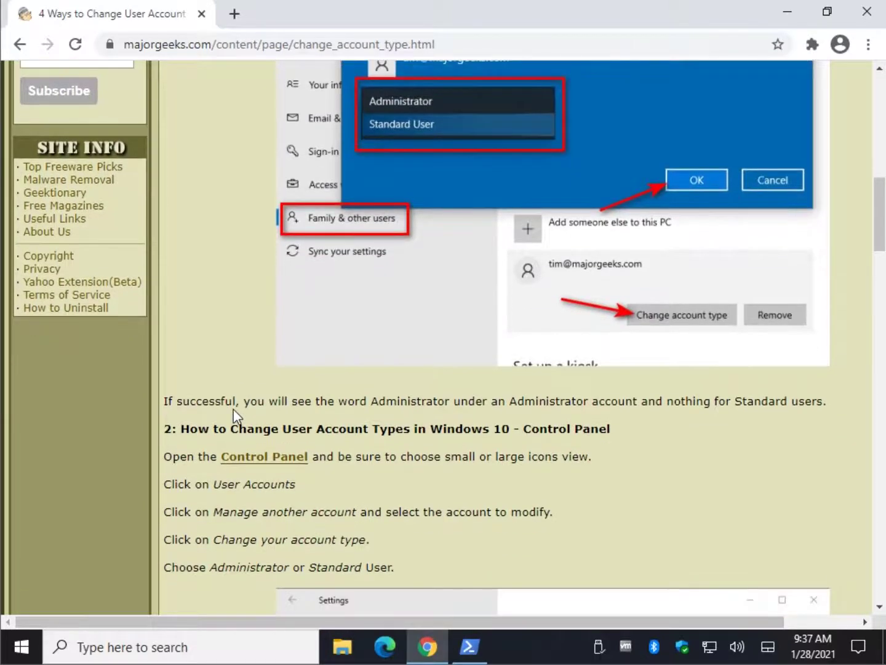
scroll(233, 410, "down", 4)
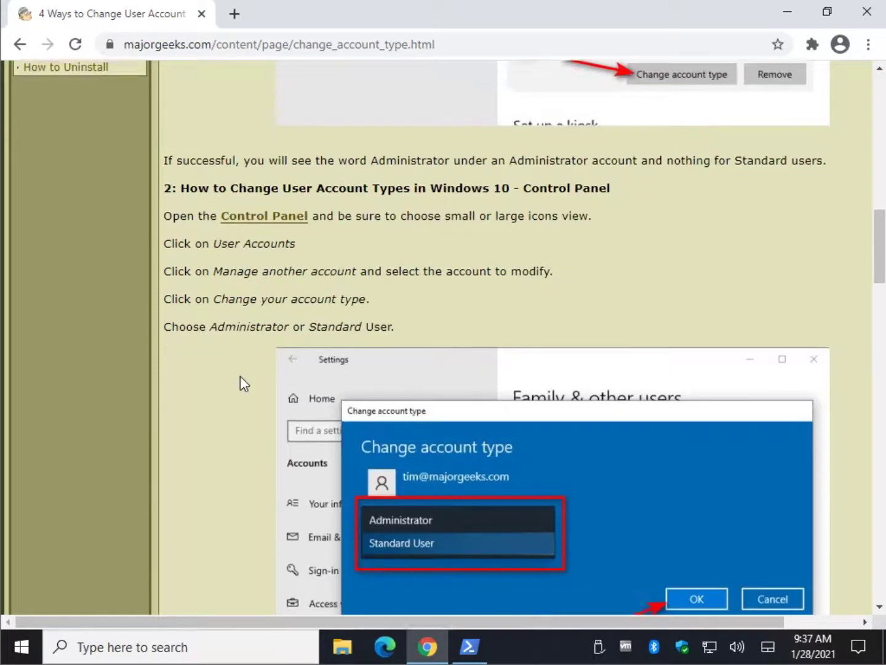
left_click(787, 11)
double_click(35, 377)
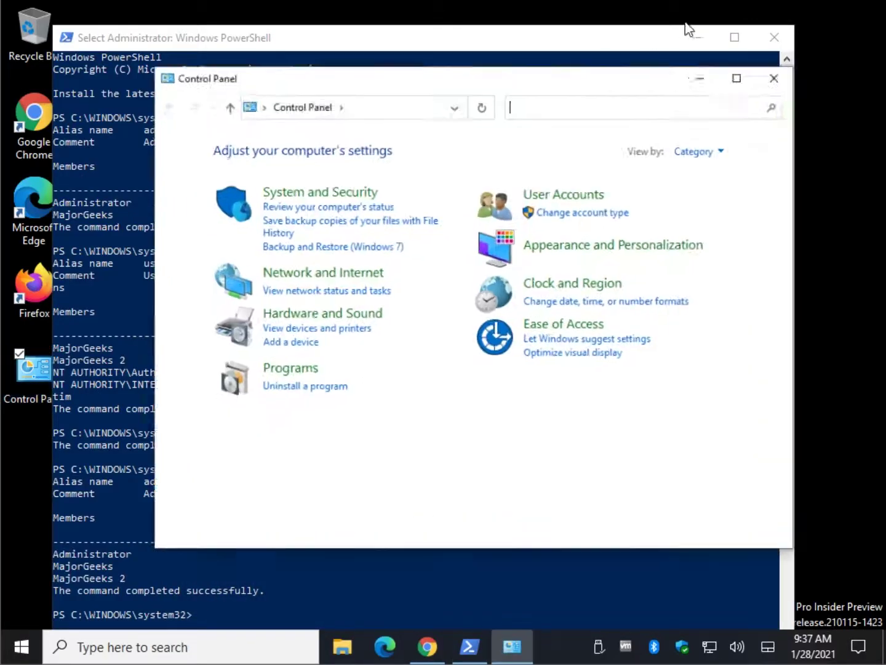
left_click(686, 30)
left_click(774, 38)
left_click(416, 647)
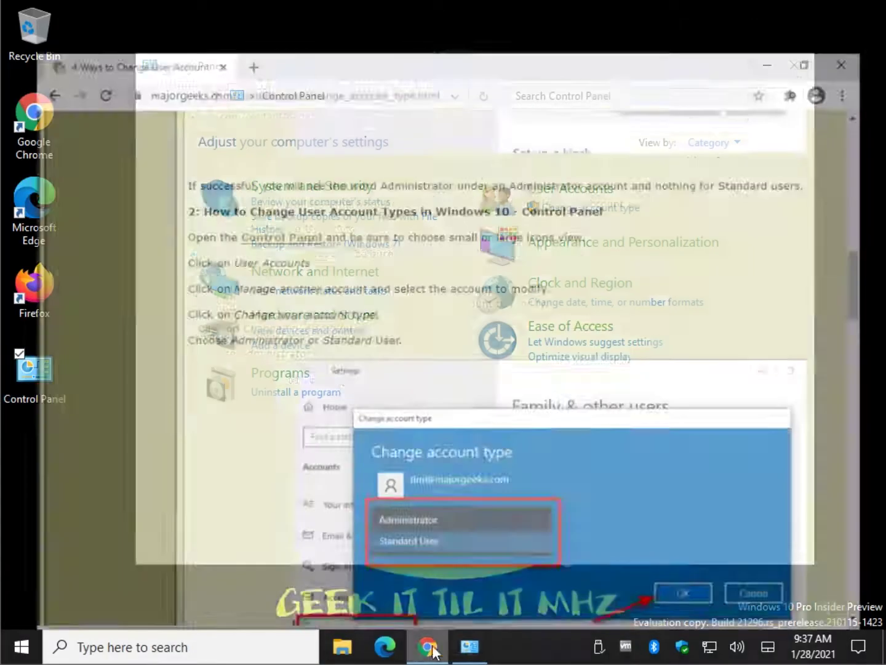
left_click(469, 645)
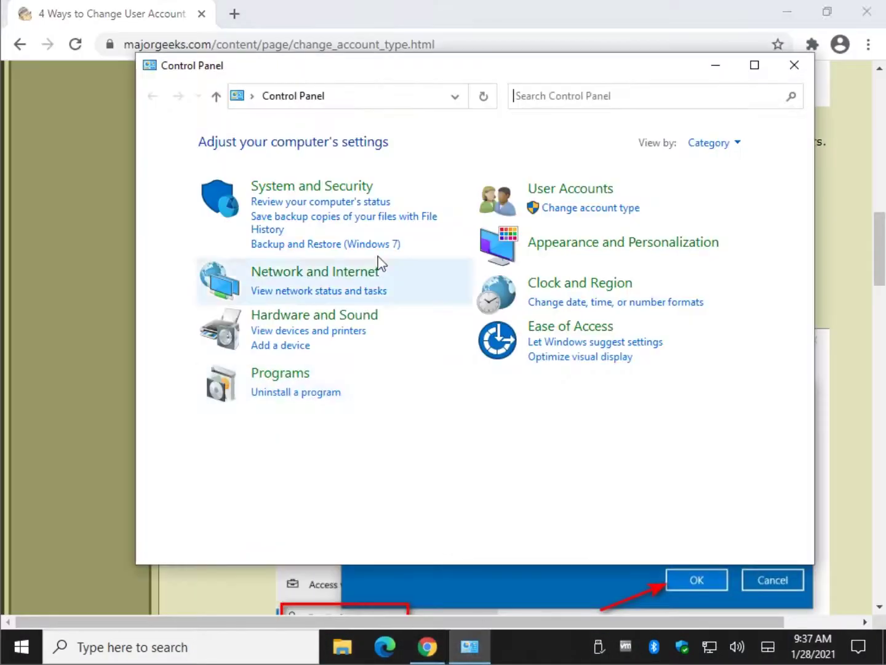
Open the account type choices for the MajorGeeks 2 account through Control Panel's user account management.
left_click(747, 146)
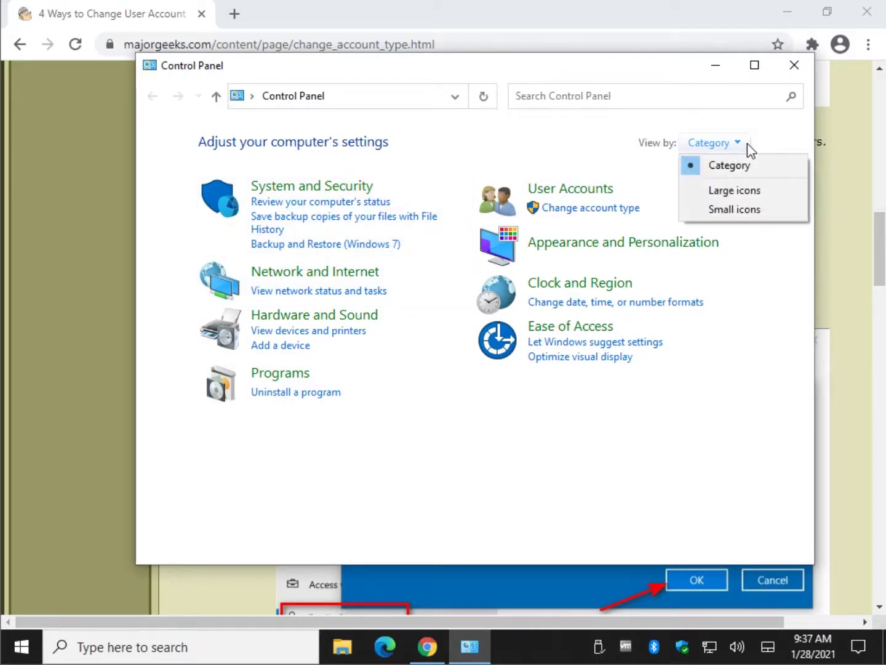
left_click(555, 138)
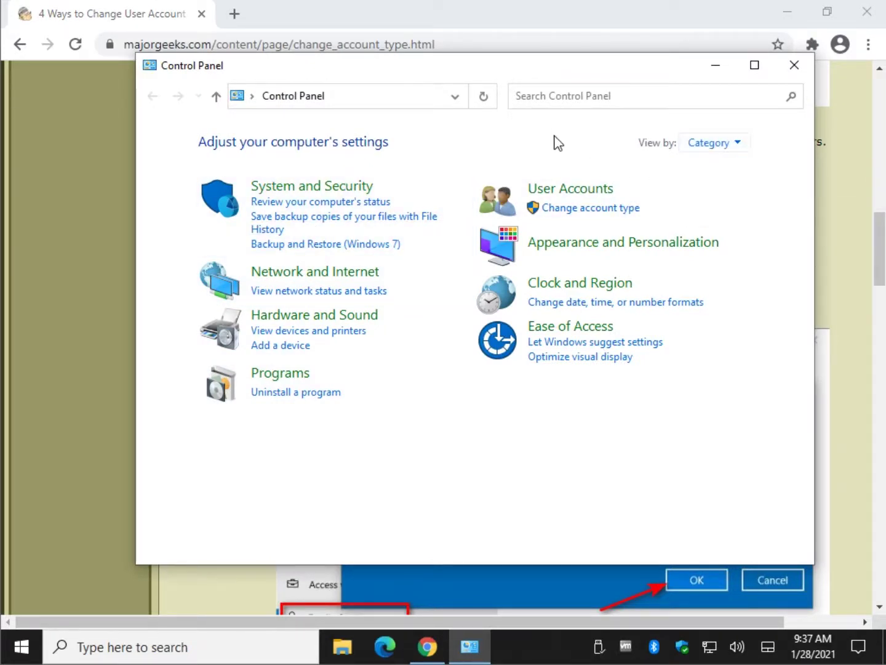
left_click(574, 193)
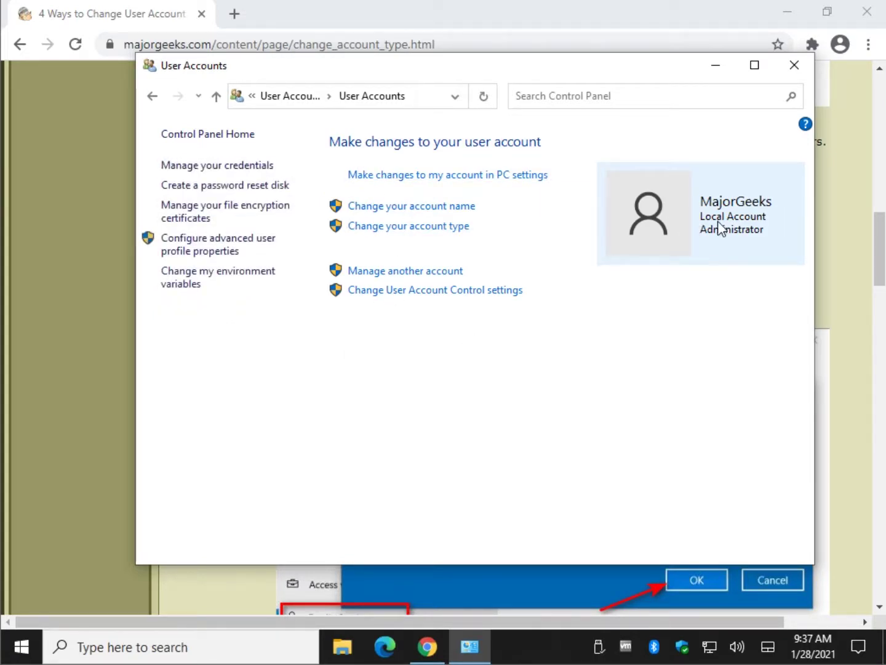
left_click(409, 273)
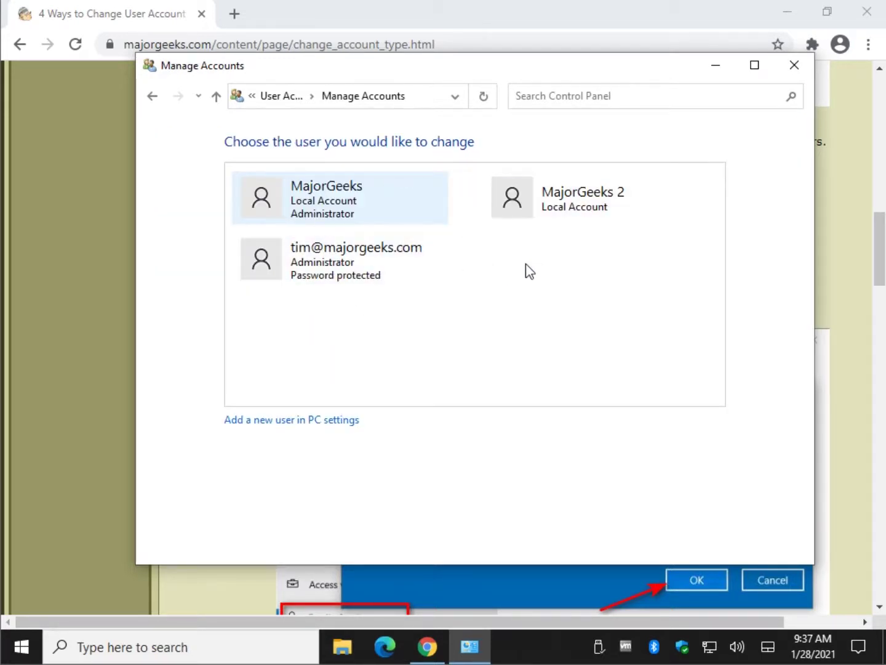
left_click(568, 206)
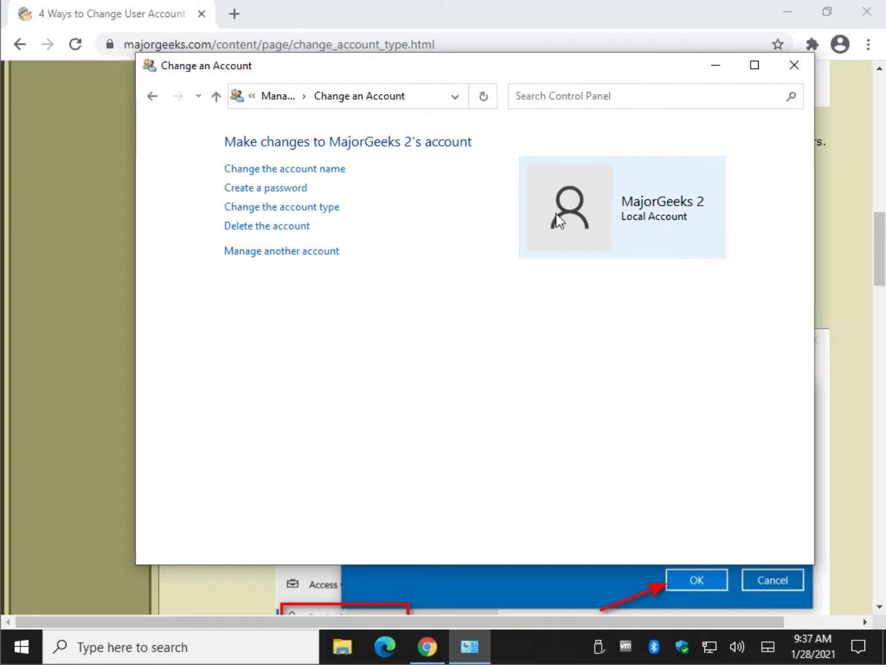
left_click(275, 209)
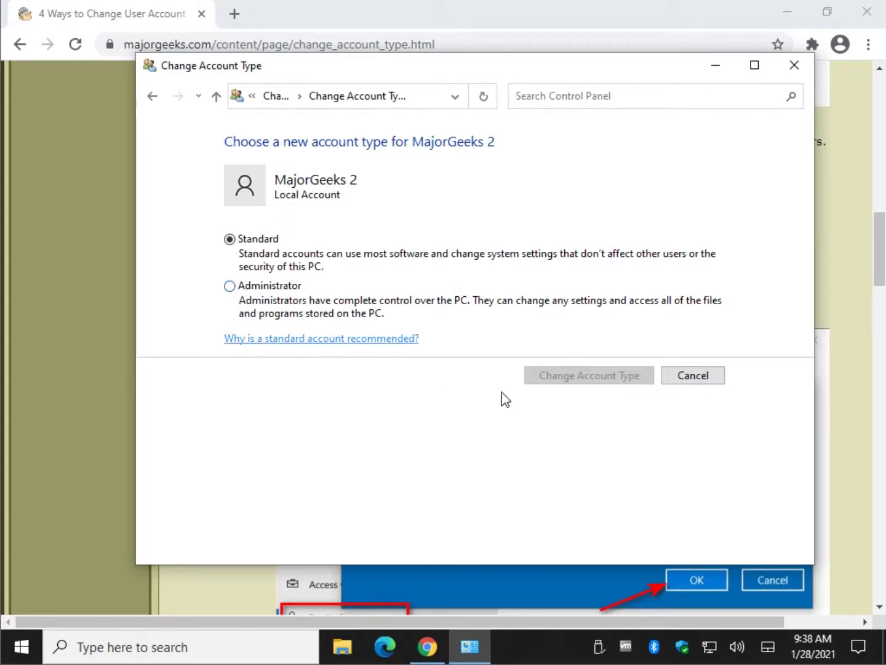
Try the Administrator and Standard account types for MajorGeeks 2, then close Control Panel without applying a change.
left_click(236, 288)
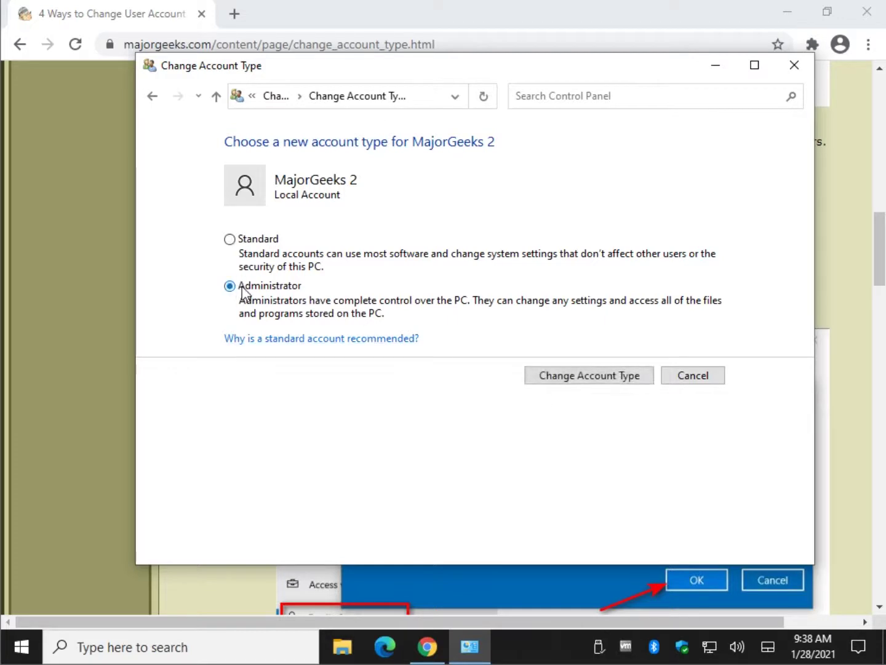
left_click(230, 240)
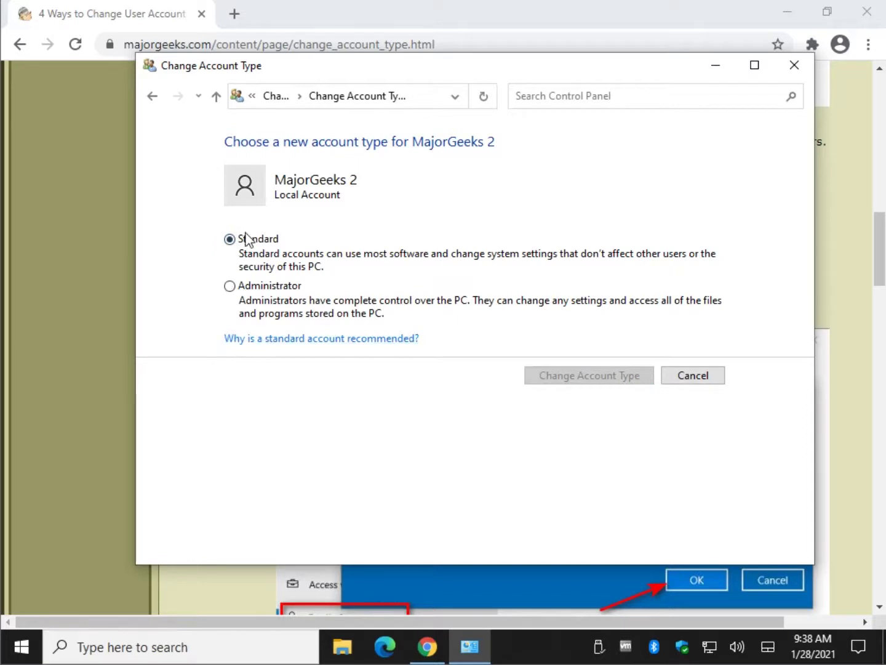
left_click(233, 288)
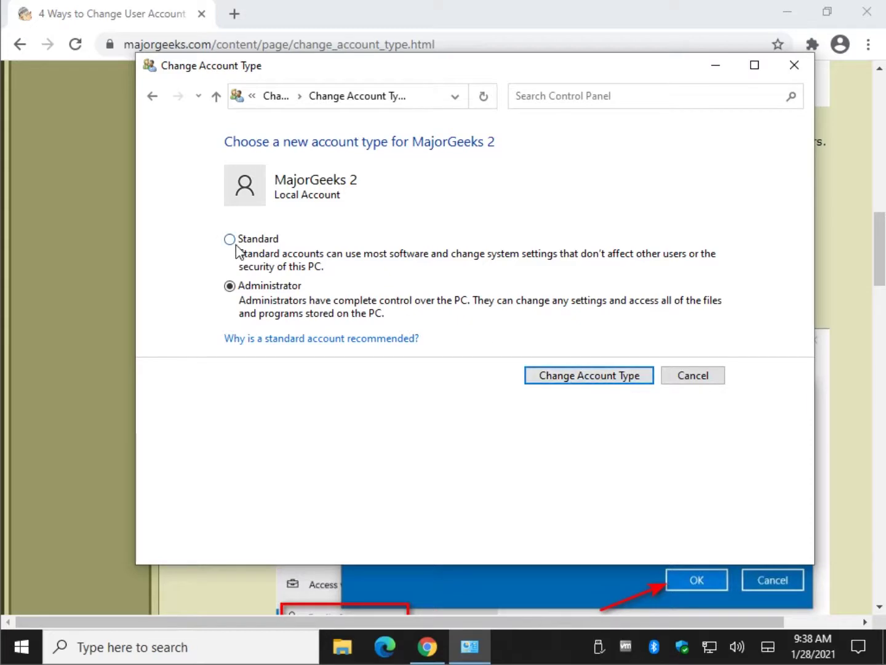
left_click(795, 70)
Copy the command name netplwiz from the heading of the article's third method.
scroll(210, 320, "down", 6)
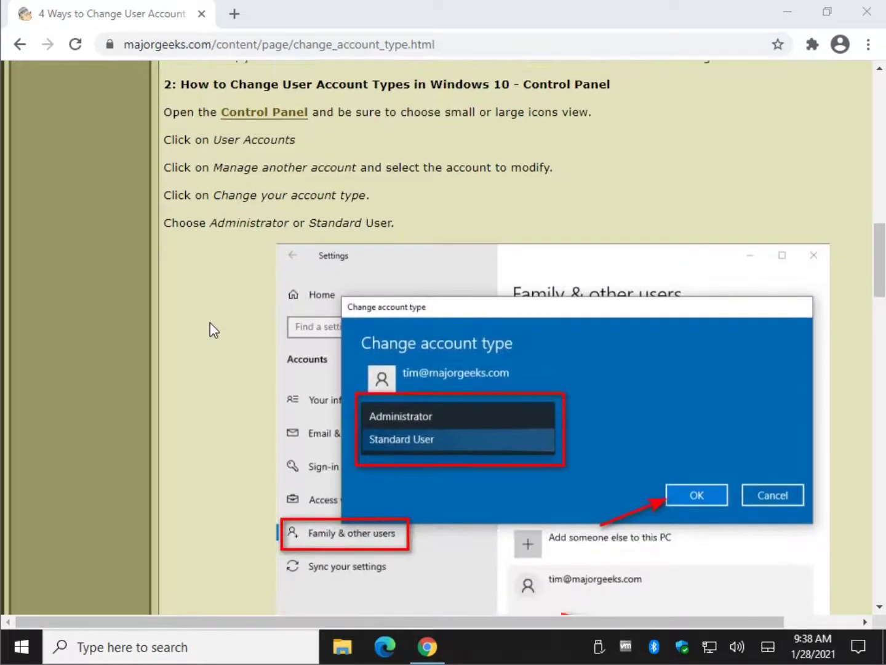
scroll(210, 319, "down", 6)
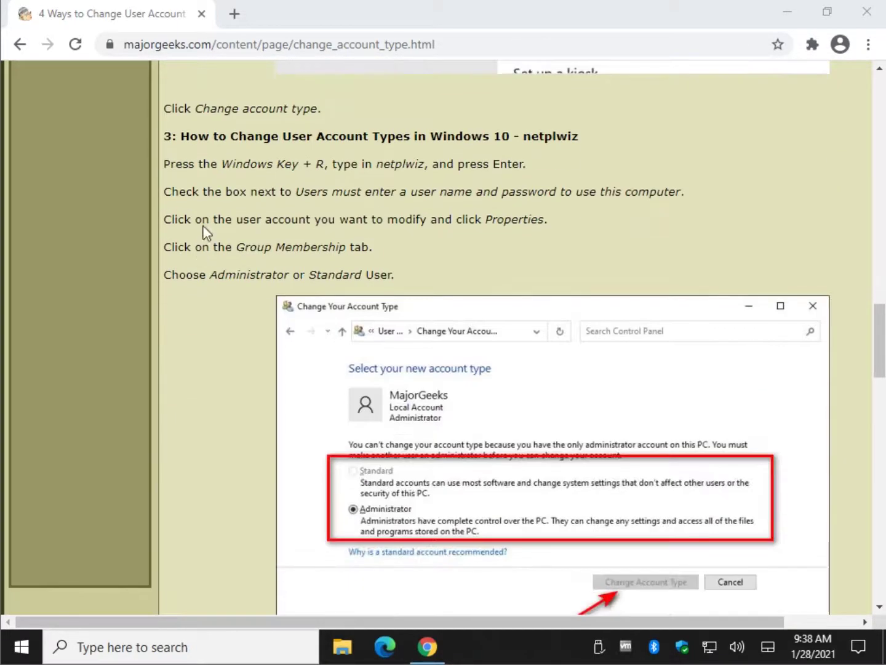
left_click_drag(524, 137, 577, 137)
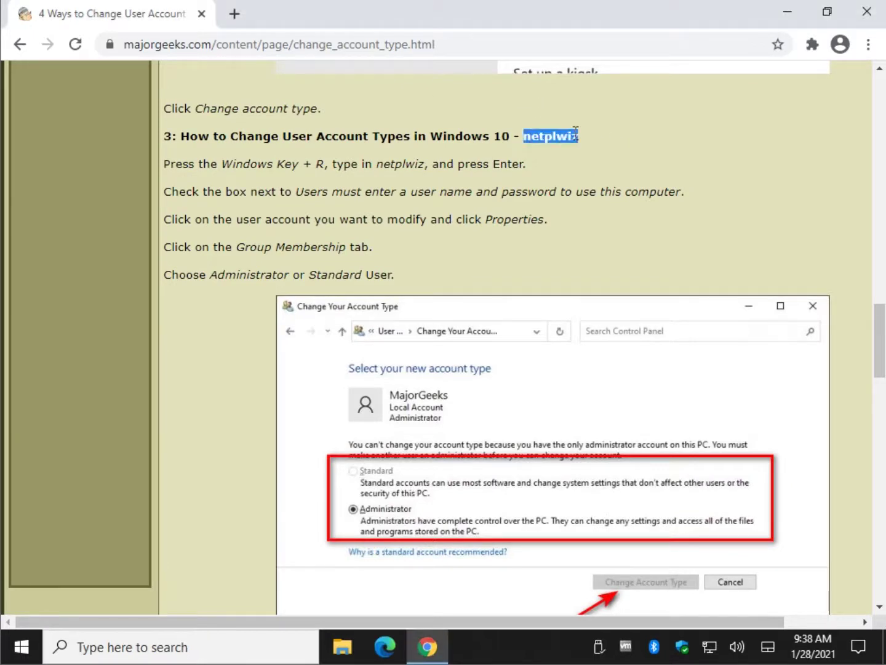
right_click(574, 134)
left_click(590, 147)
left_click(219, 412)
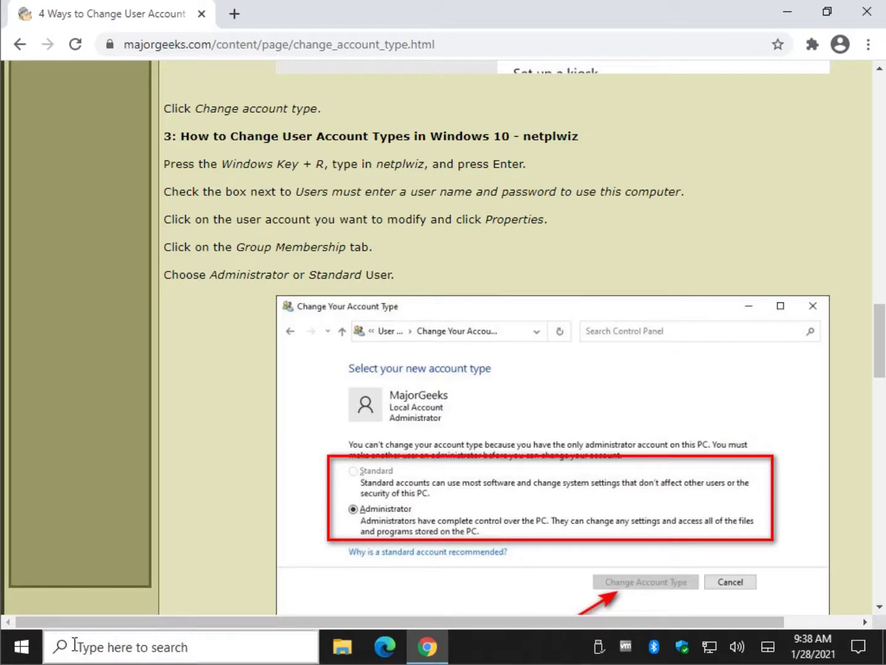
Launch netplwiz from the Run dialog and bring its User Accounts window in front of the article.
right_click(30, 654)
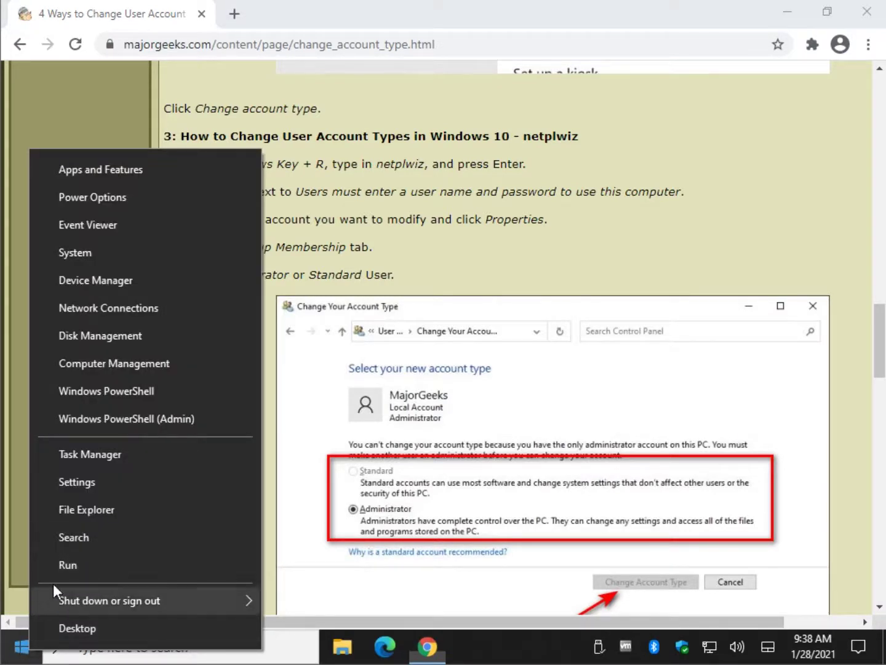
left_click(64, 567)
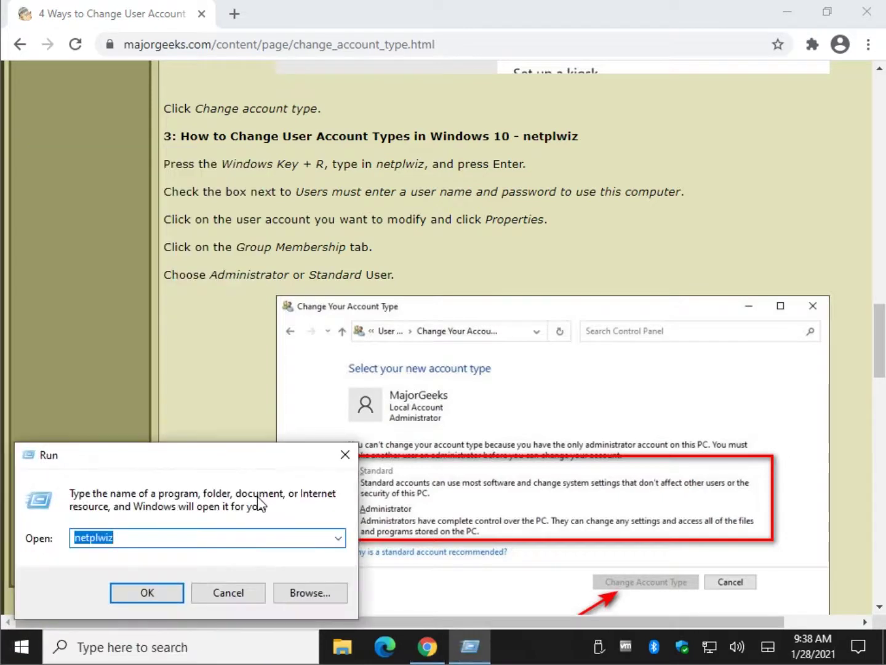
key("Right")
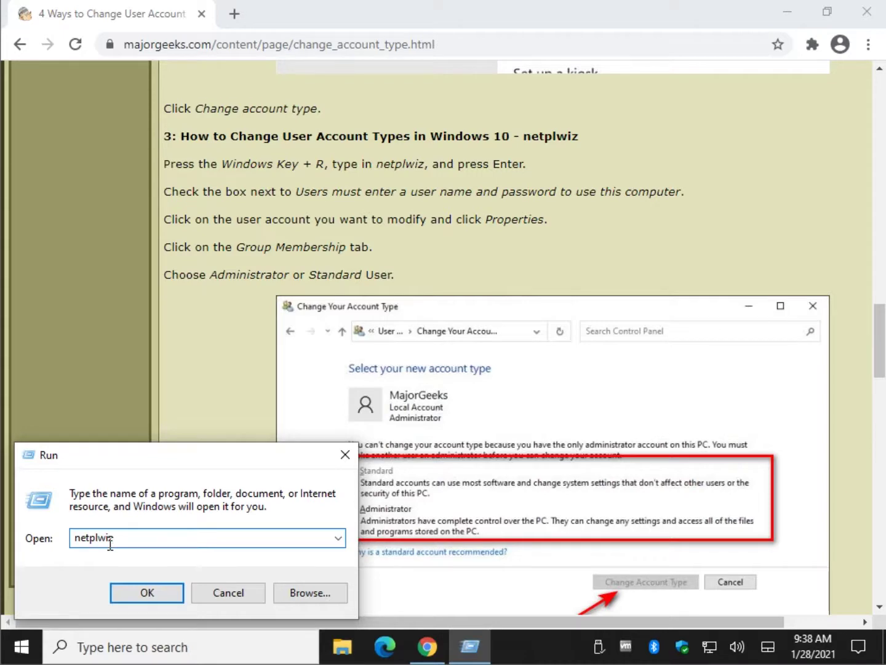
key("Return")
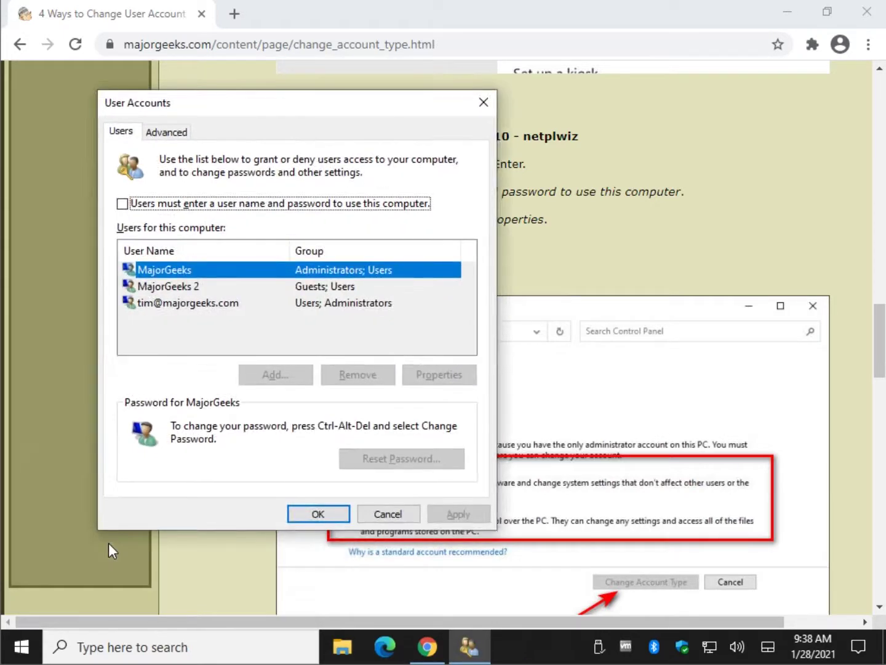
left_click(594, 253)
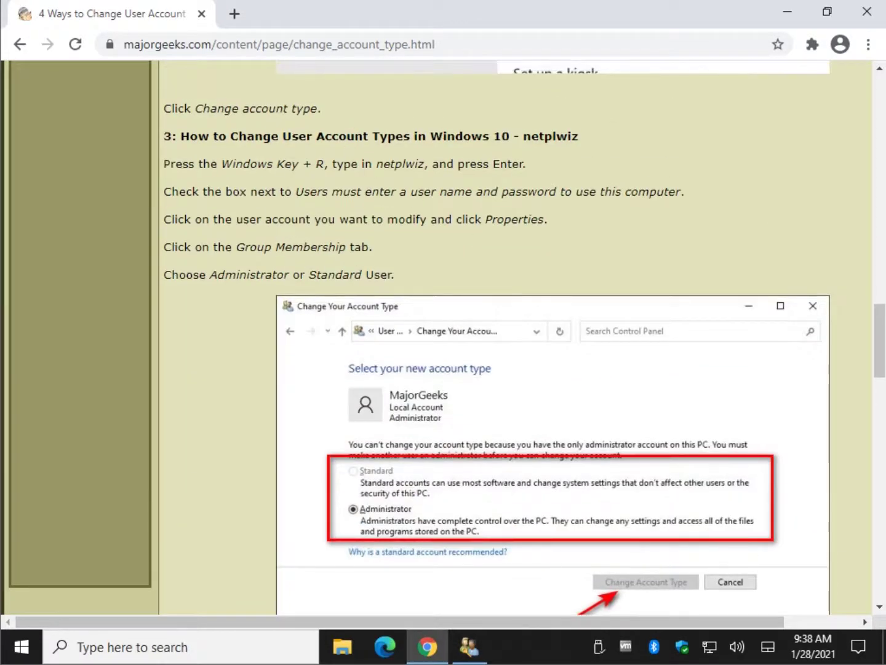
left_click(471, 647)
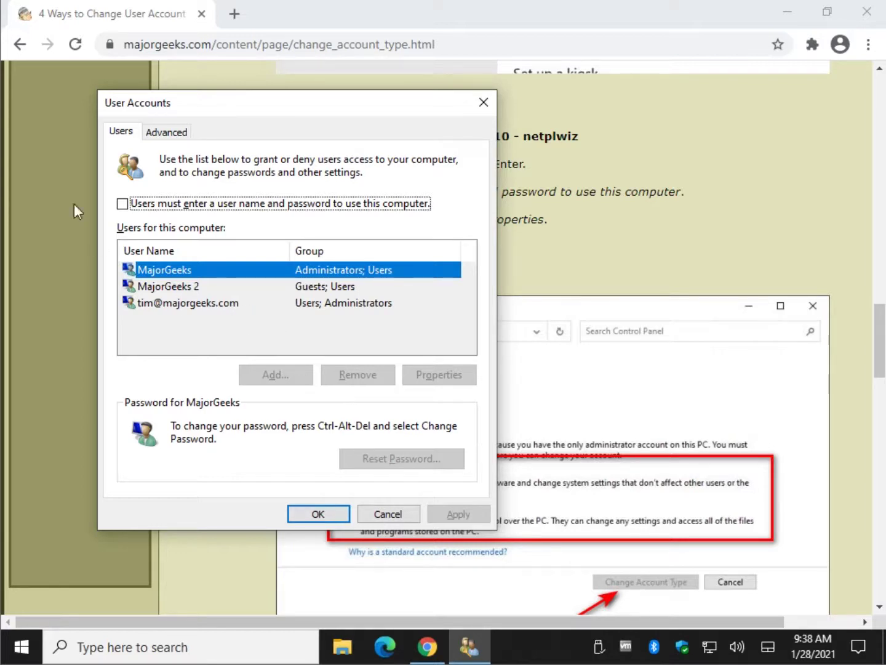
Require users to enter a user name and password, and set the MajorGeeks 2 group membership to Standard user.
left_click(123, 204)
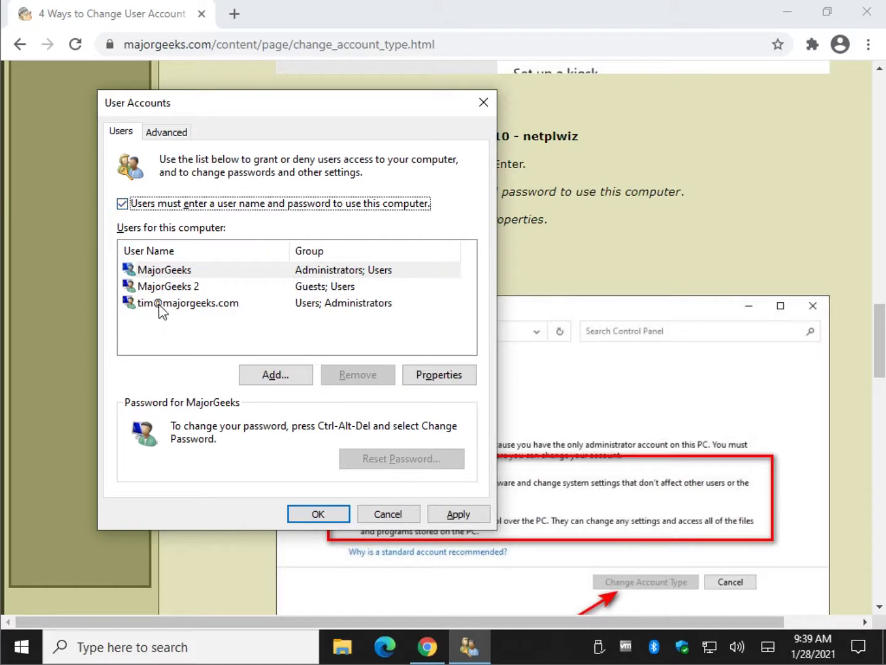
left_click(209, 285)
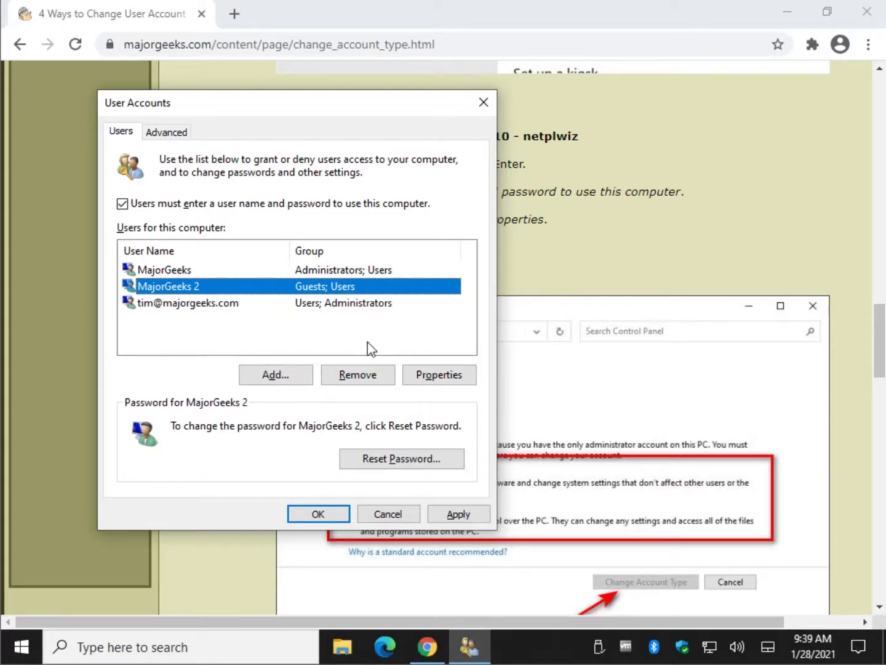
left_click(438, 375)
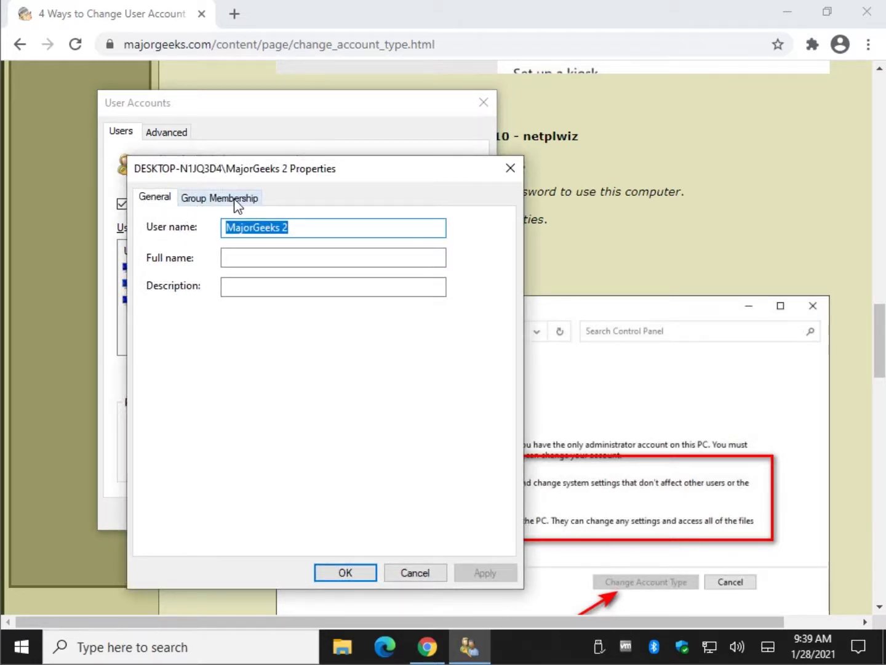
left_click(235, 201)
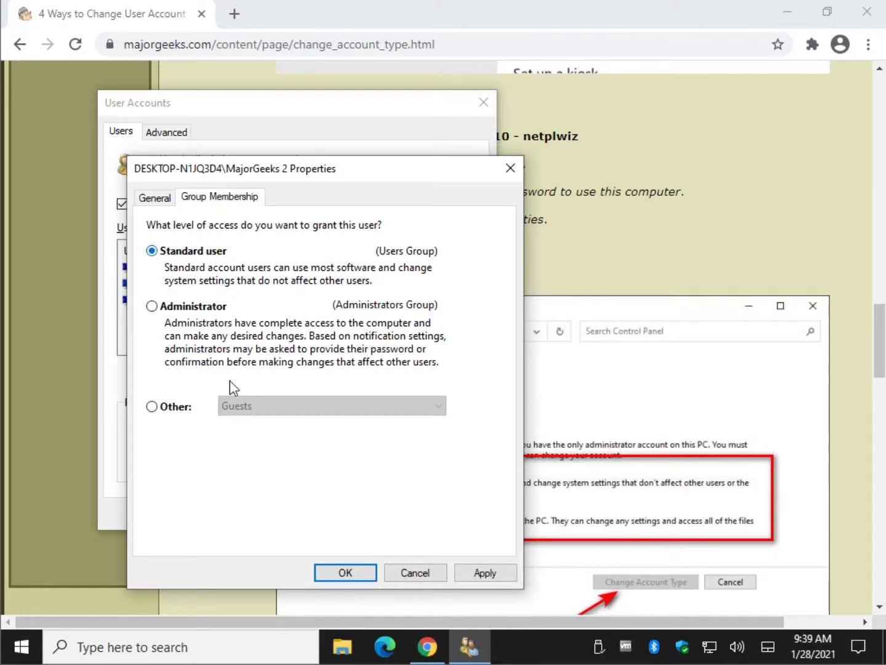
left_click(344, 572)
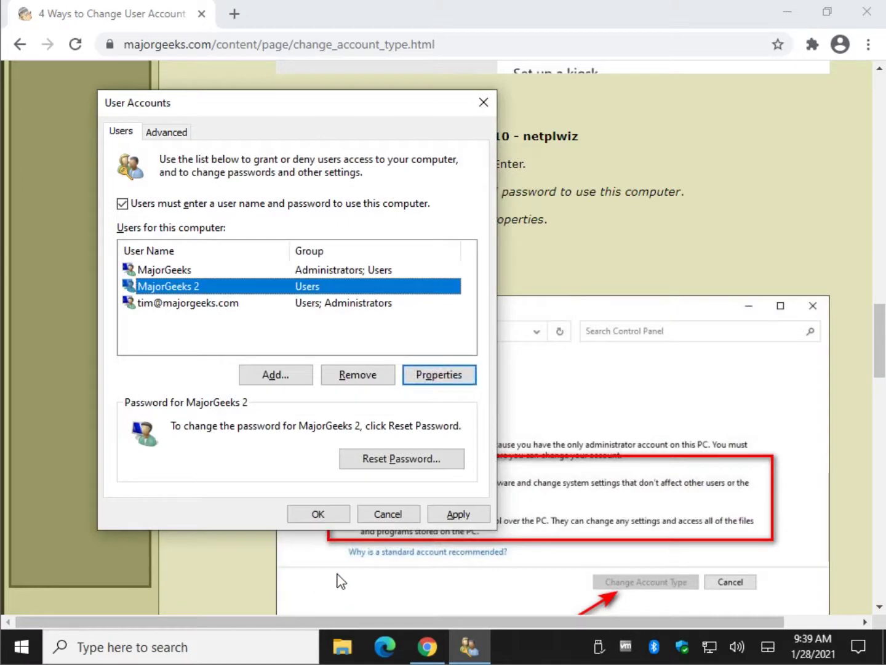
left_click(324, 520)
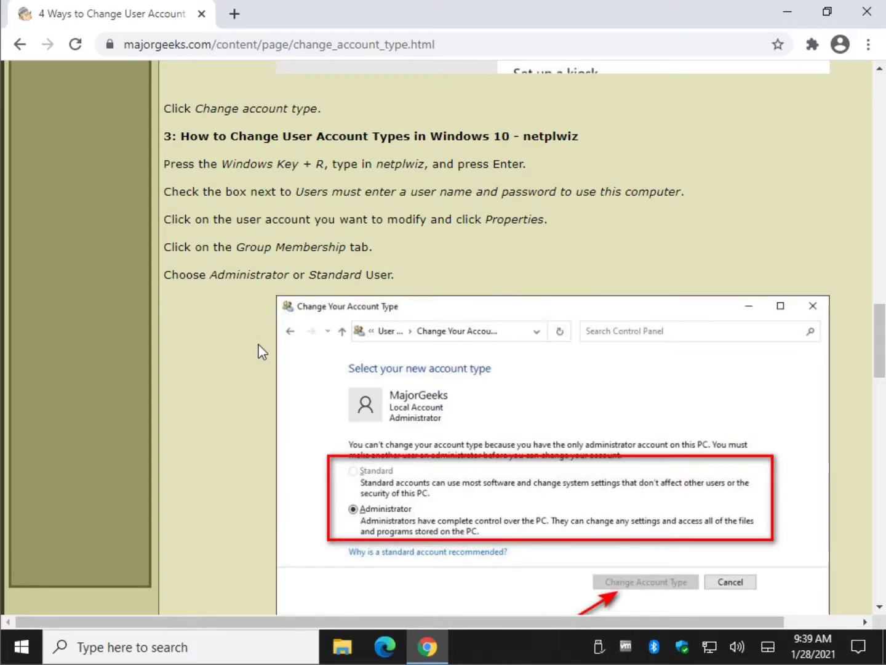
Copy the command net localgroup users from the article's fourth method.
scroll(259, 346, "down", 4)
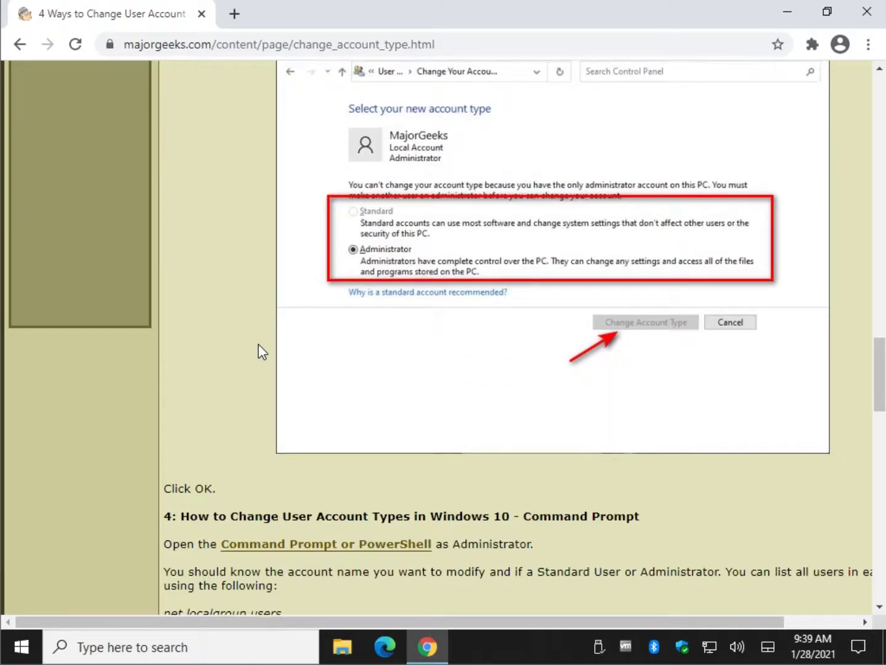
scroll(259, 348, "down", 4)
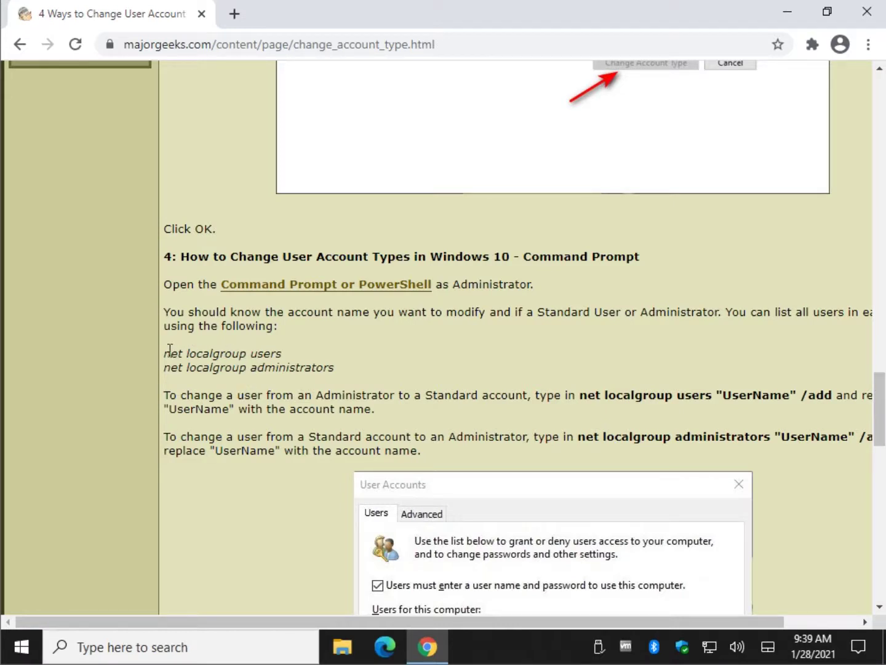
left_click_drag(163, 352, 378, 368)
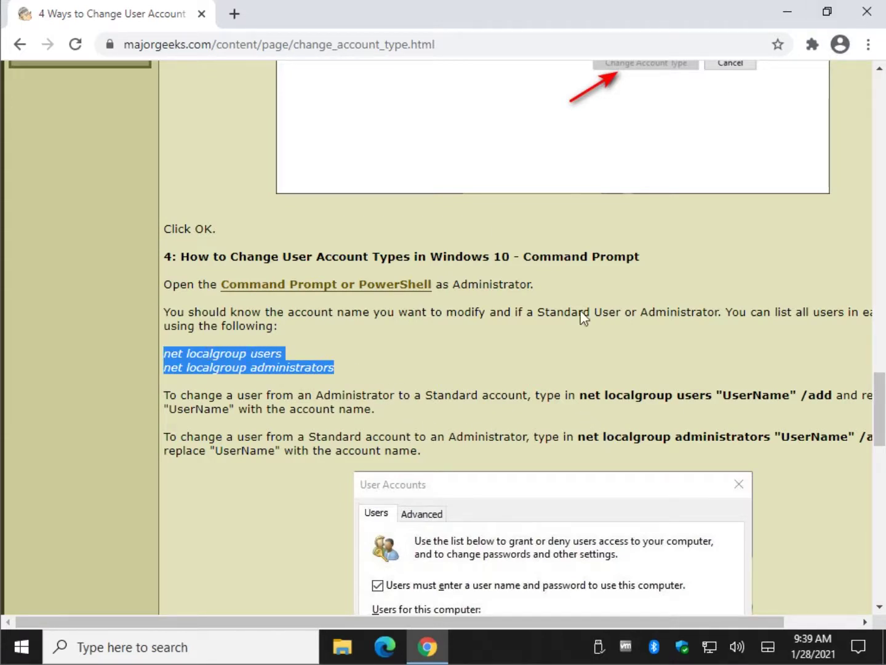
left_click(258, 361)
left_click_drag(163, 354, 300, 364)
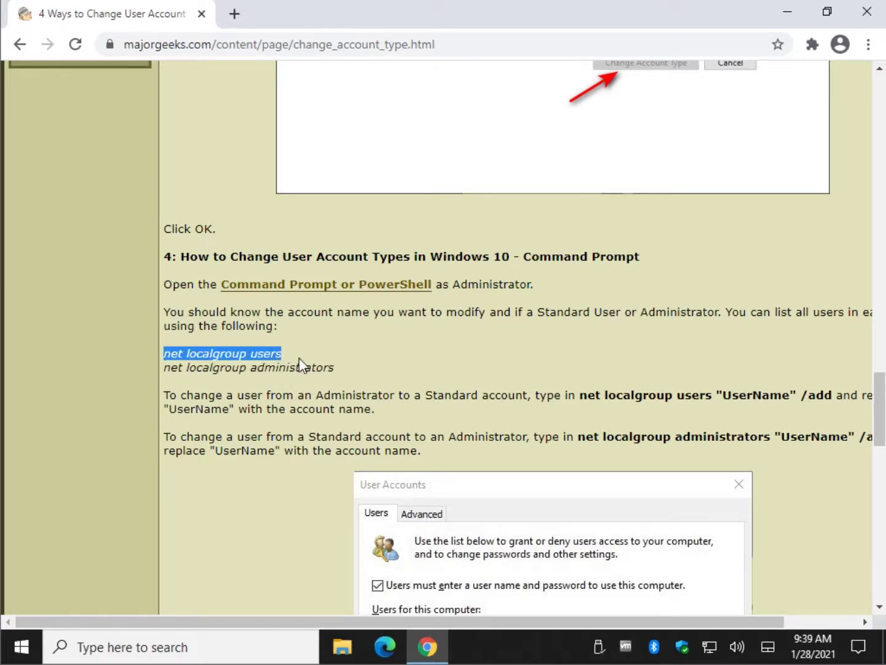
right_click(275, 353)
left_click(291, 367)
Open Windows PowerShell as administrator and run the copied net localgroup users command.
left_click(23, 646)
right_click(24, 647)
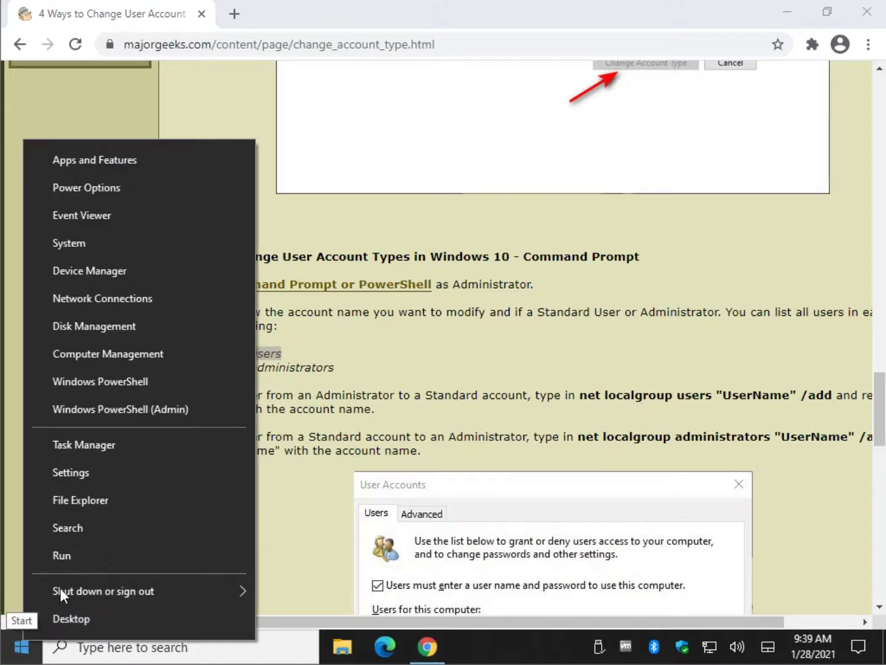
left_click(131, 408)
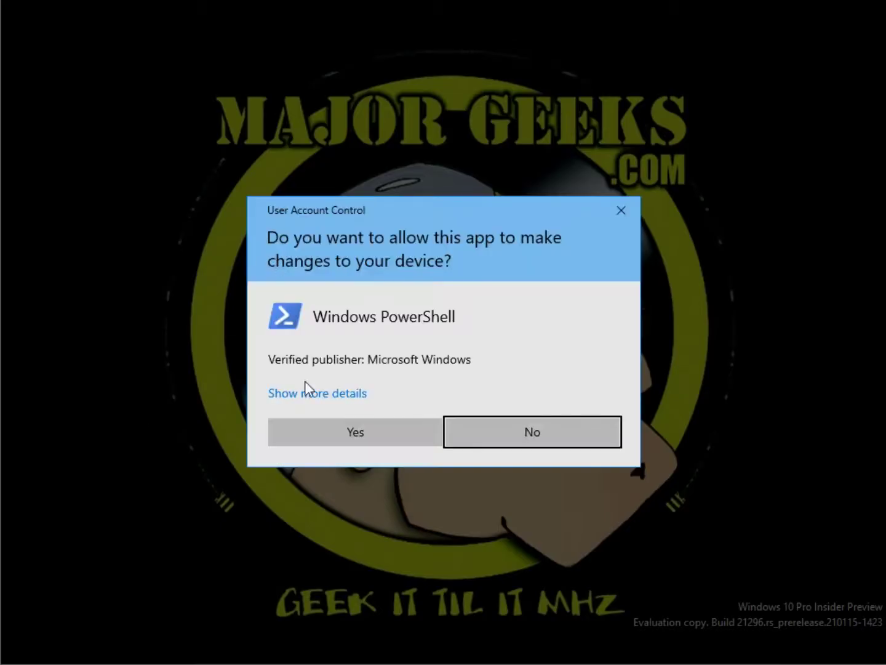
left_click(372, 439)
right_click(274, 271)
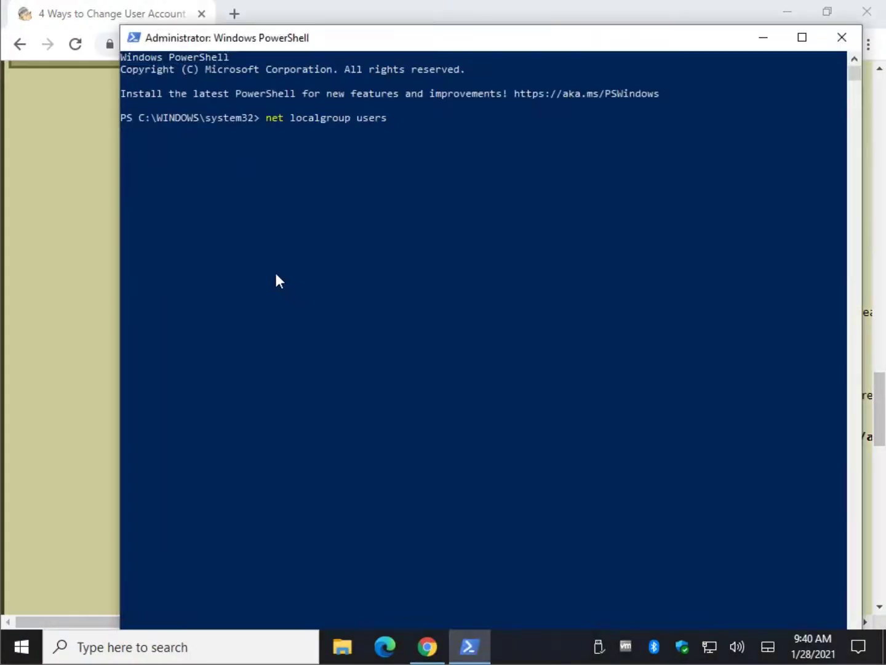
key("Return")
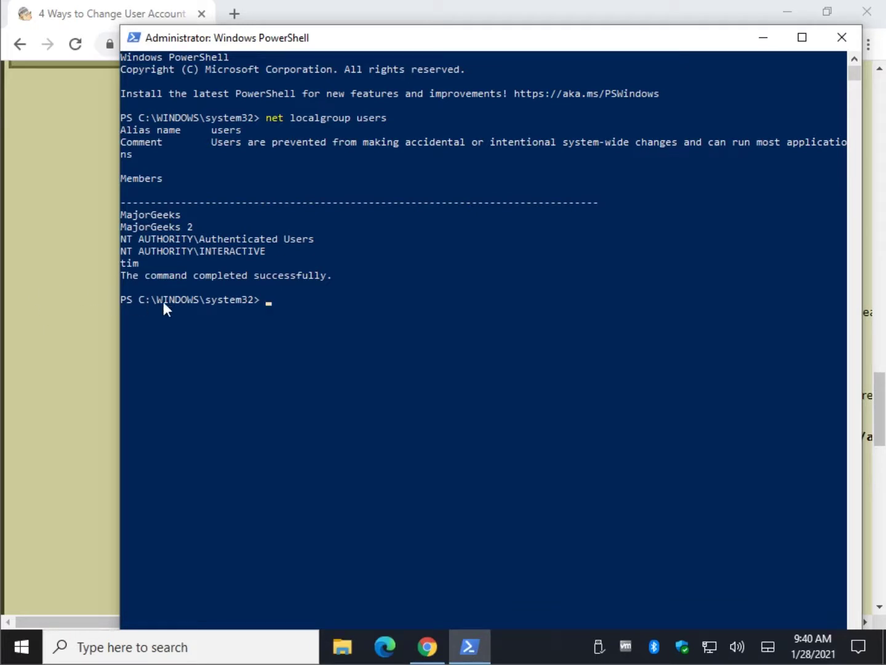
Copy net localgroup administrators from the article and run it in the administrator PowerShell window.
left_click(79, 253)
scroll(247, 369, "down", 1)
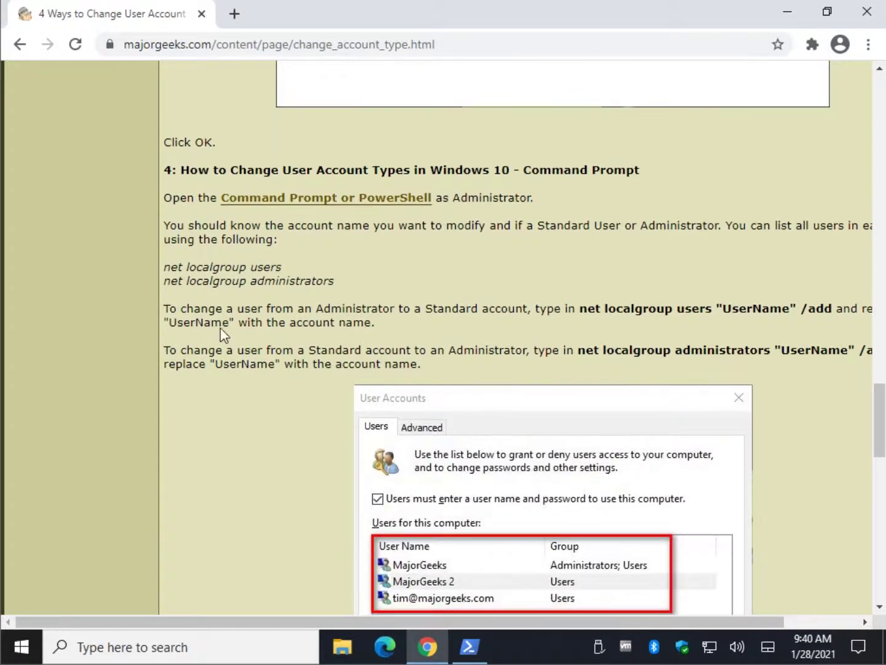
left_click(470, 645)
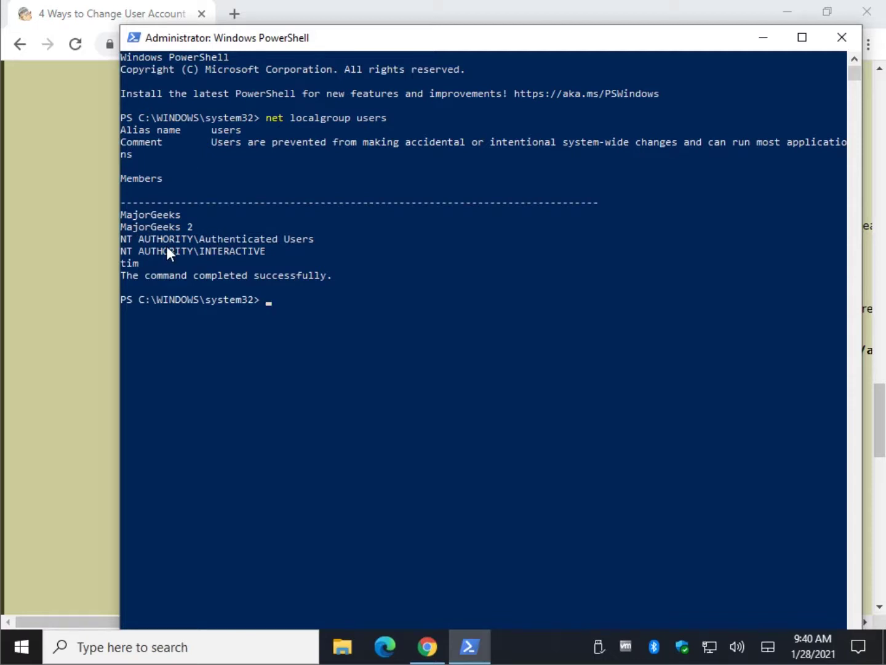
left_click(70, 354)
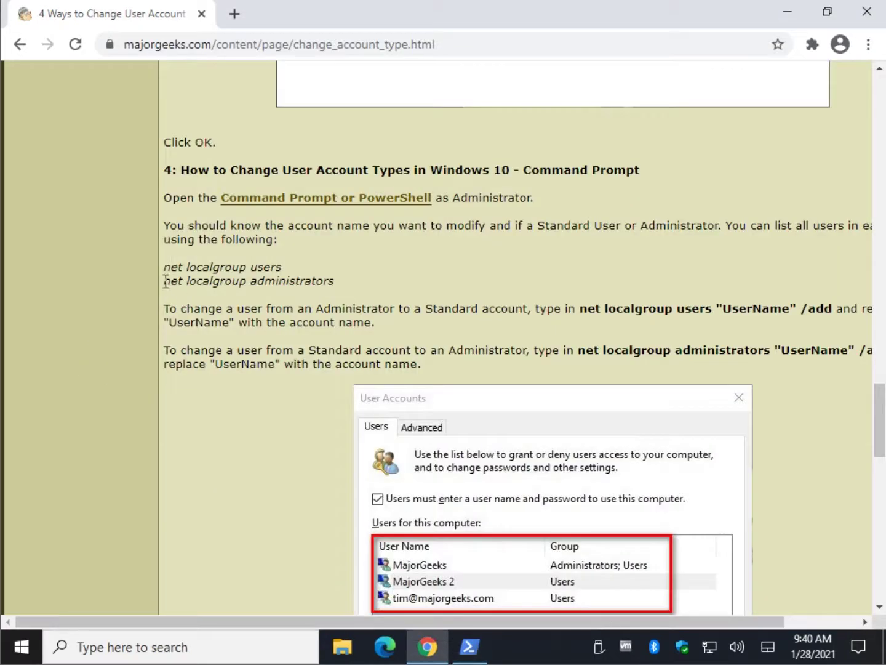
left_click_drag(165, 281, 335, 281)
right_click(326, 286)
left_click(368, 297)
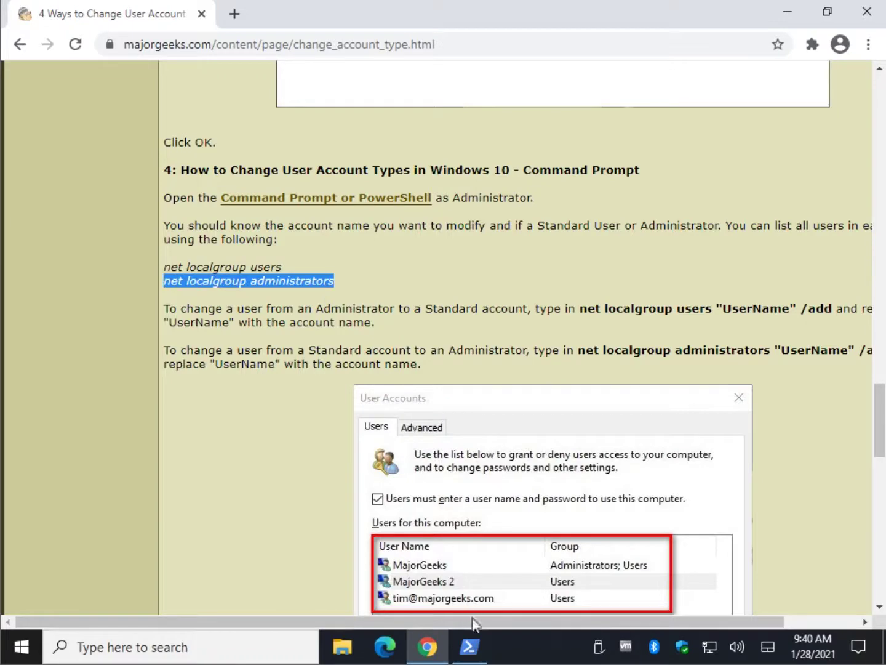
left_click(469, 646)
key("ctrl+v")
key("Return")
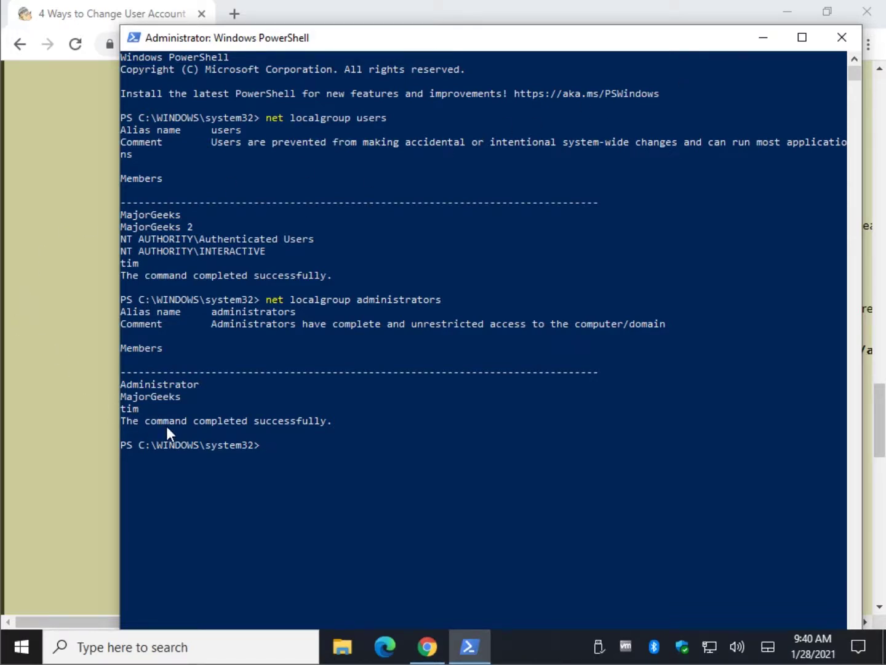
Compare the article's two commands for switching account types with the group member lists in PowerShell.
left_click(106, 404)
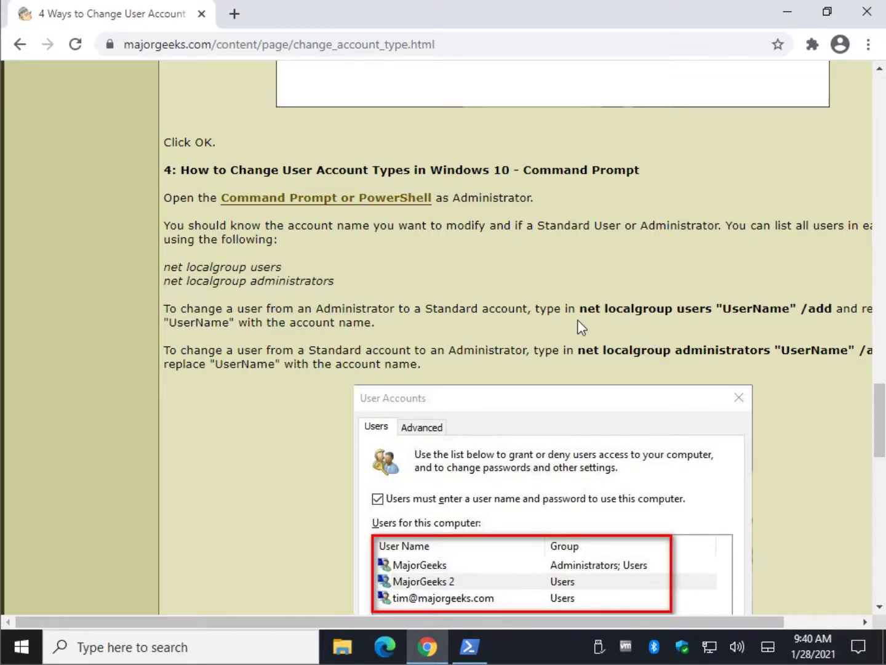
left_click_drag(360, 621, 474, 613)
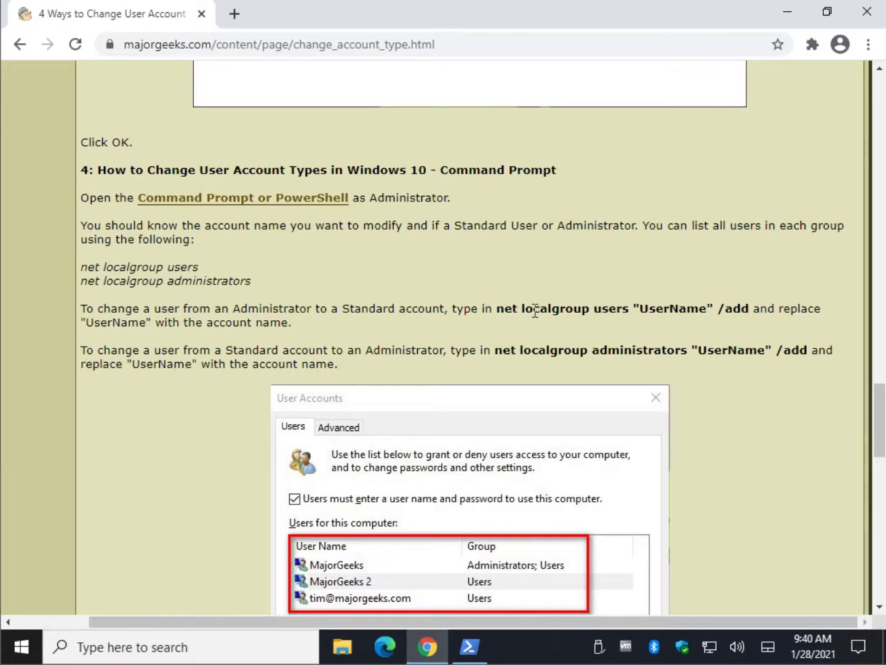
double_click(595, 307)
left_click_drag(592, 355, 688, 352)
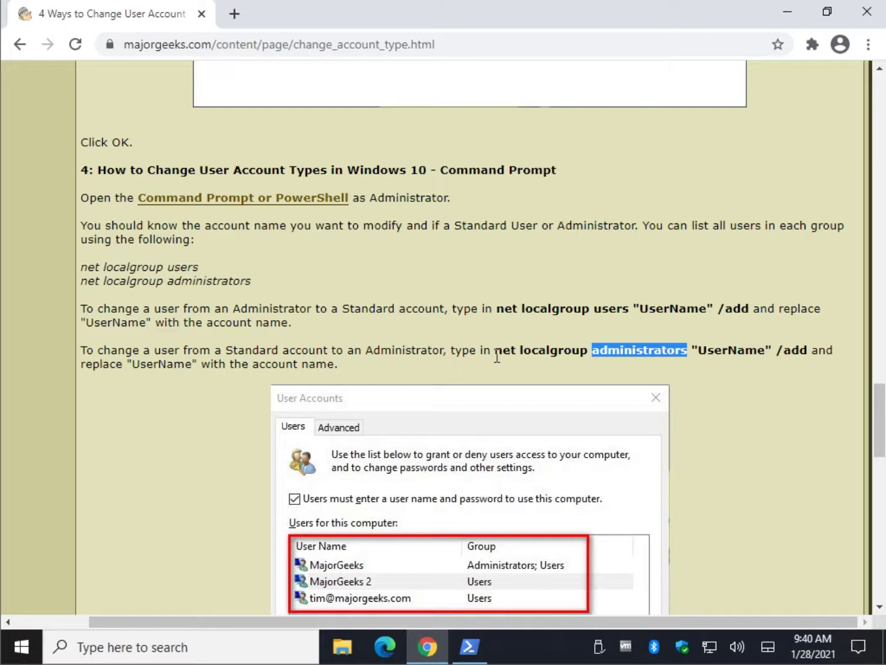
left_click(460, 331)
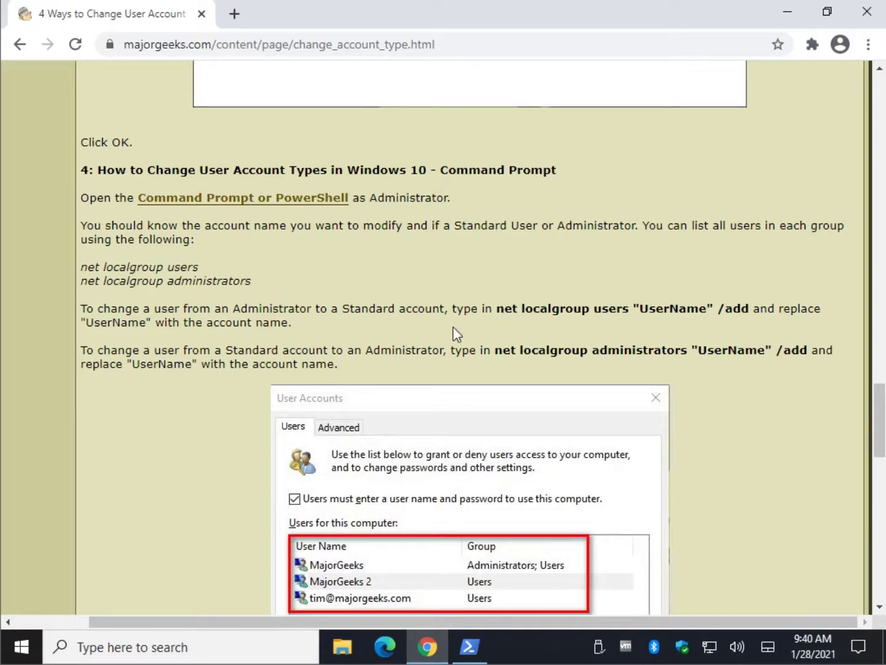
left_click(486, 644)
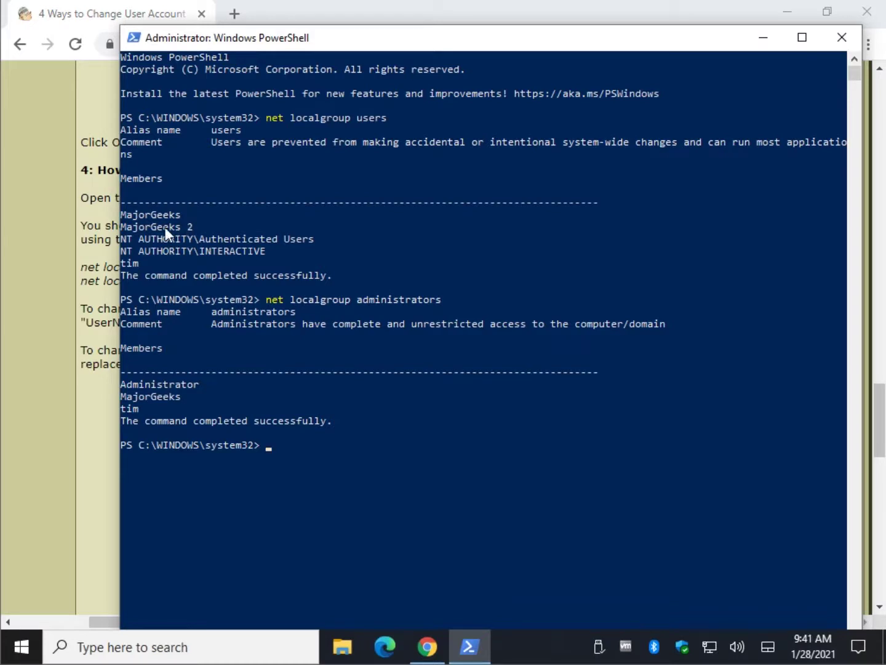
left_click(32, 496)
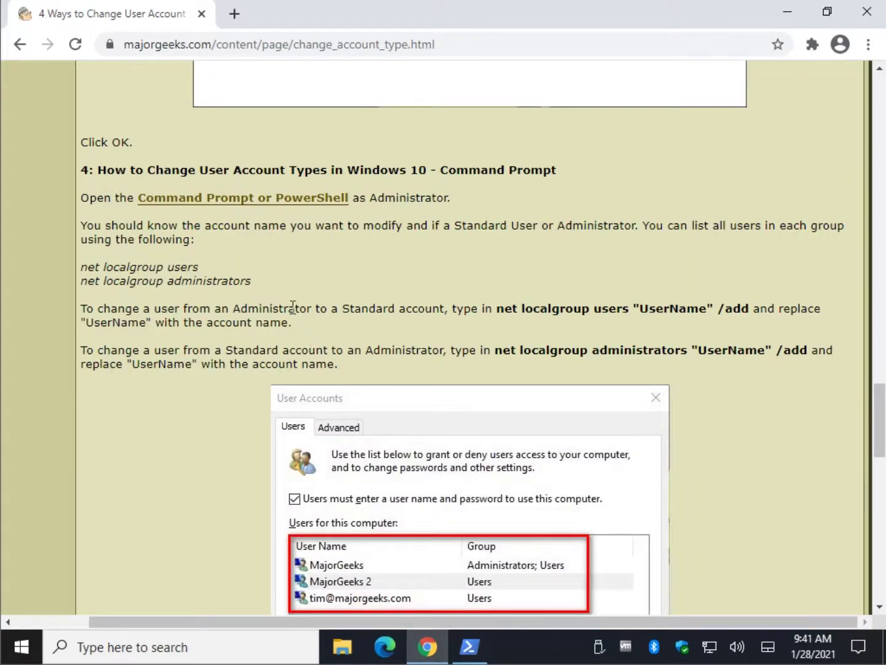
Copy net localgroup administrators from the article's Standard-to-Administrator instruction and complete it in PowerShell as net localgroup administrators "MajorGeeks 2" /add.
left_click_drag(496, 308, 752, 307)
left_click(661, 322)
left_click_drag(495, 350, 689, 350)
right_click(690, 351)
left_click(659, 369)
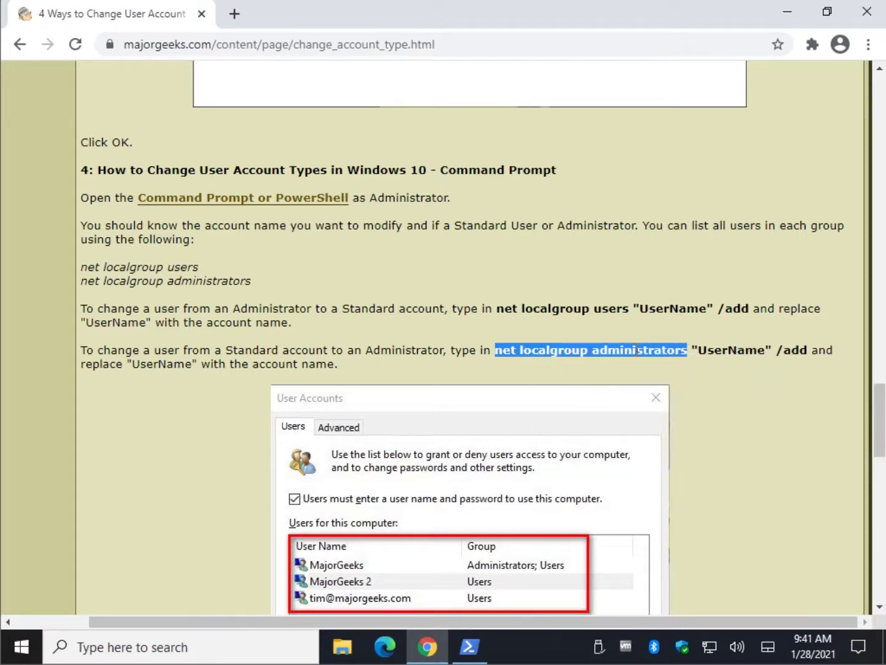
left_click(468, 646)
right_click(510, 540)
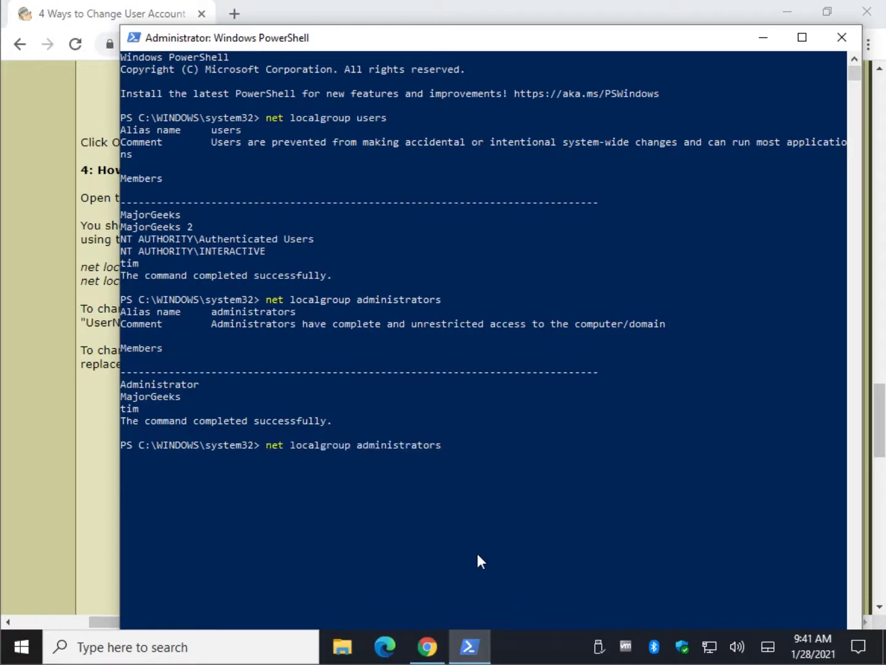
type("\"MajorGeeks 2\"")
Review the users and administrators group names in the article's commands, and return to the prepared PowerShell command.
left_click(68, 440)
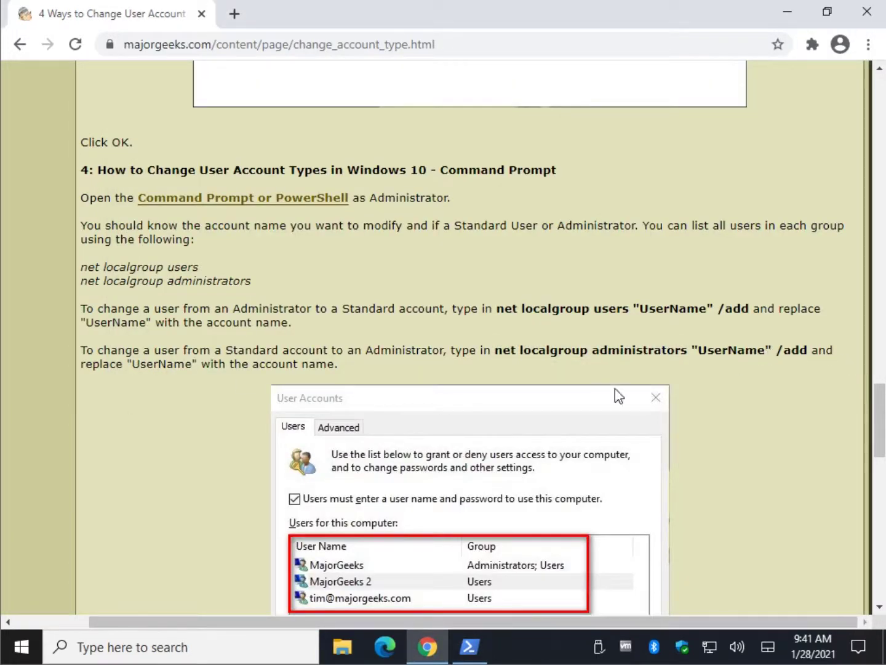
double_click(596, 307)
left_click(601, 350)
left_click_drag(602, 351, 685, 350)
left_click(679, 350)
left_click(471, 651)
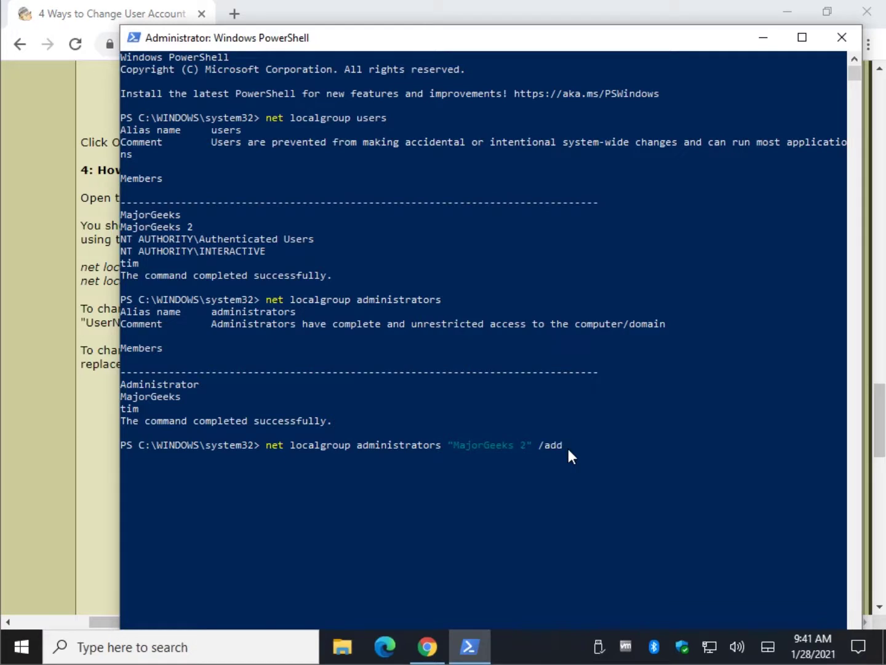
Run the prepared command adding "MajorGeeks 2" to administrators, then list that group with net localgroup administrators copied from the article in Chrome.
key("Return")
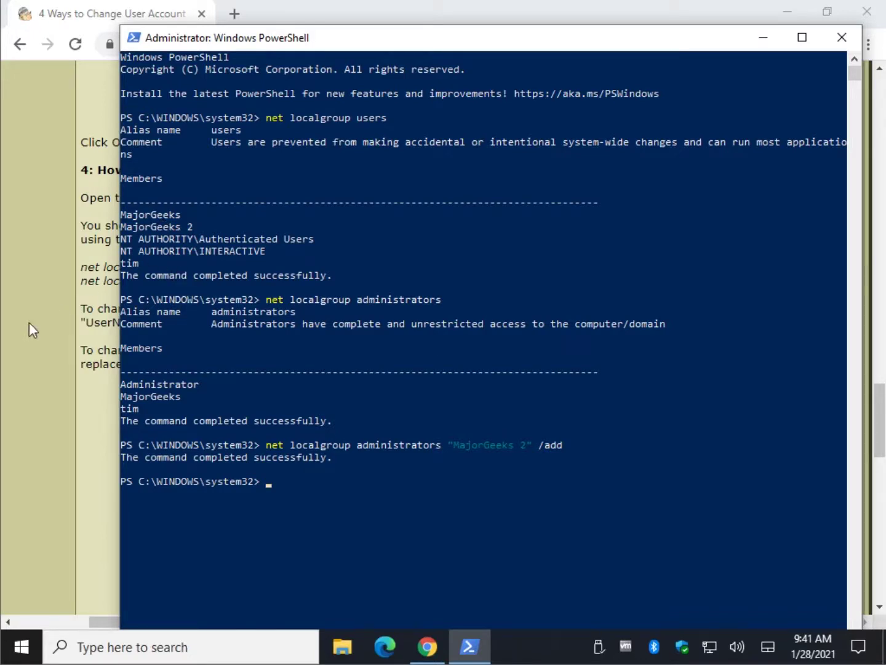
left_click(59, 349)
scroll(74, 357, "up", 4)
scroll(74, 357, "down", 2)
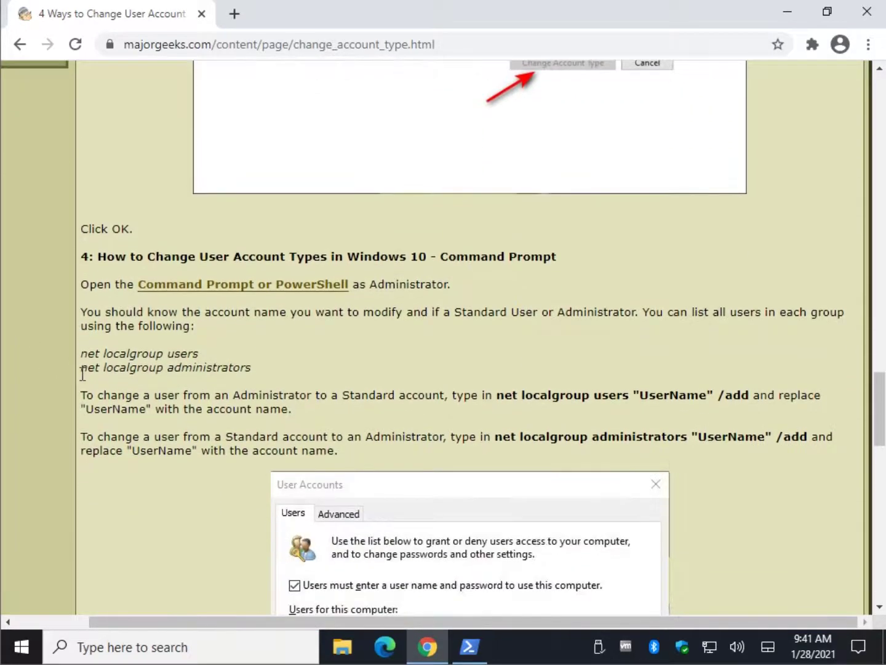
left_click_drag(82, 369, 251, 370)
right_click(252, 371)
left_click(268, 381)
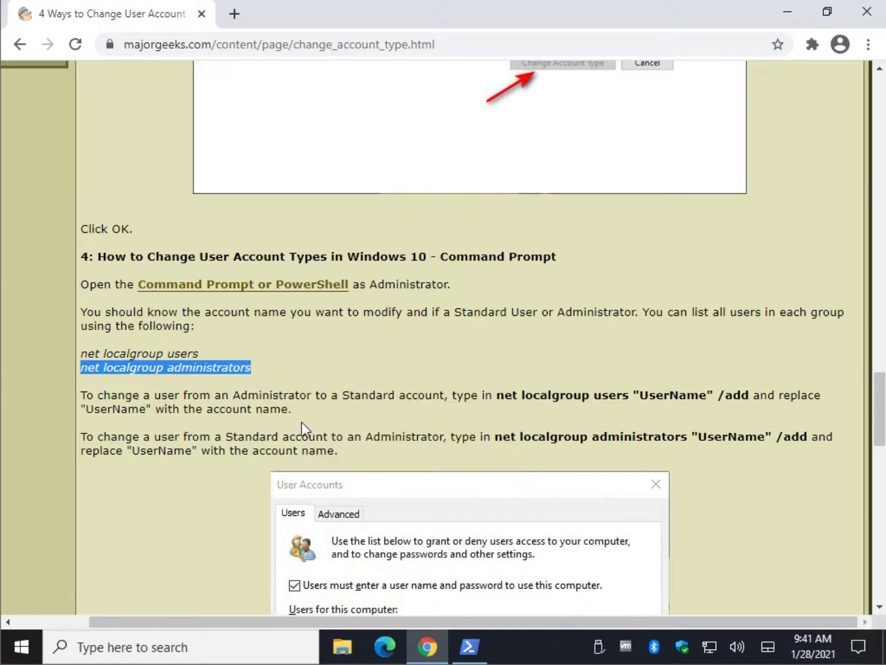
left_click(469, 646)
right_click(396, 504)
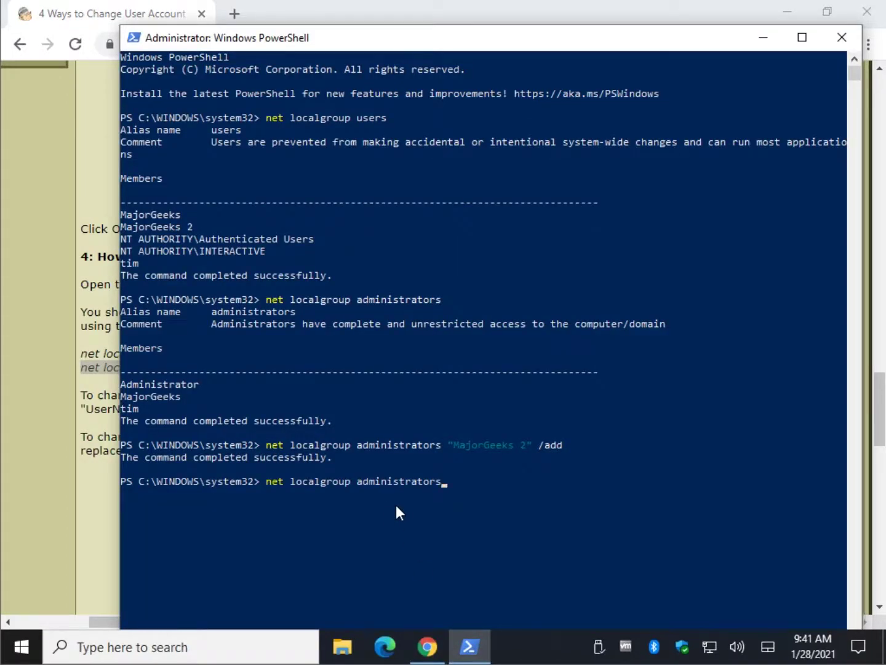
key("Return")
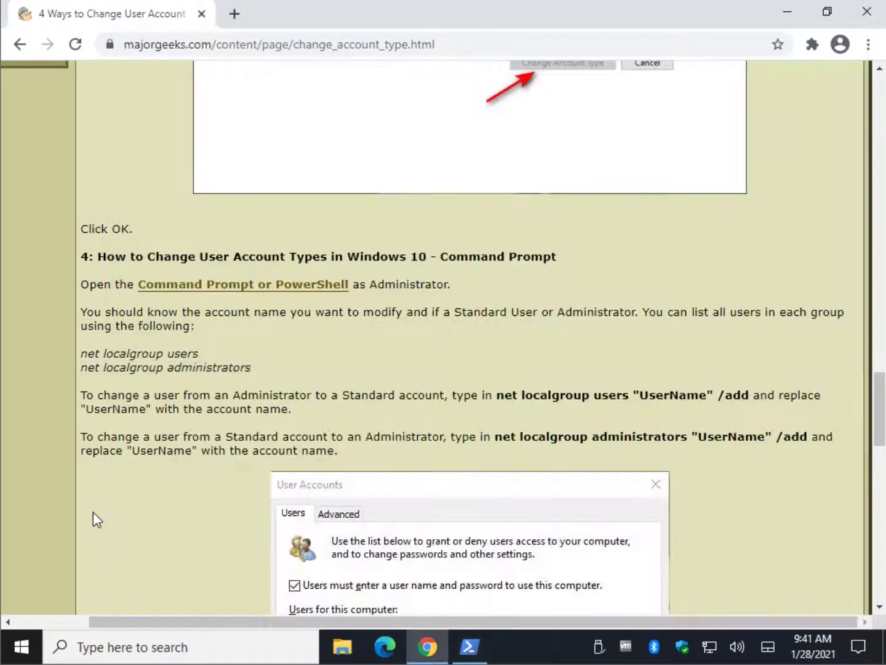
Switch to the Chrome article and examine its net localgroup /delete commands for removing users from an account type, comparing them with the /add commands.
left_click(93, 512)
scroll(175, 468, "down", 2)
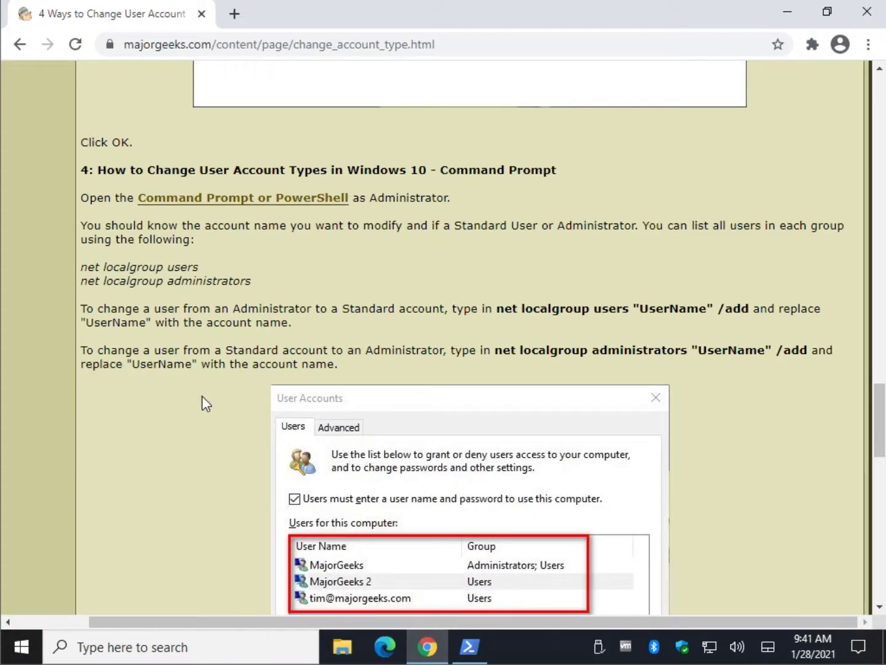
scroll(206, 403, "down", 8)
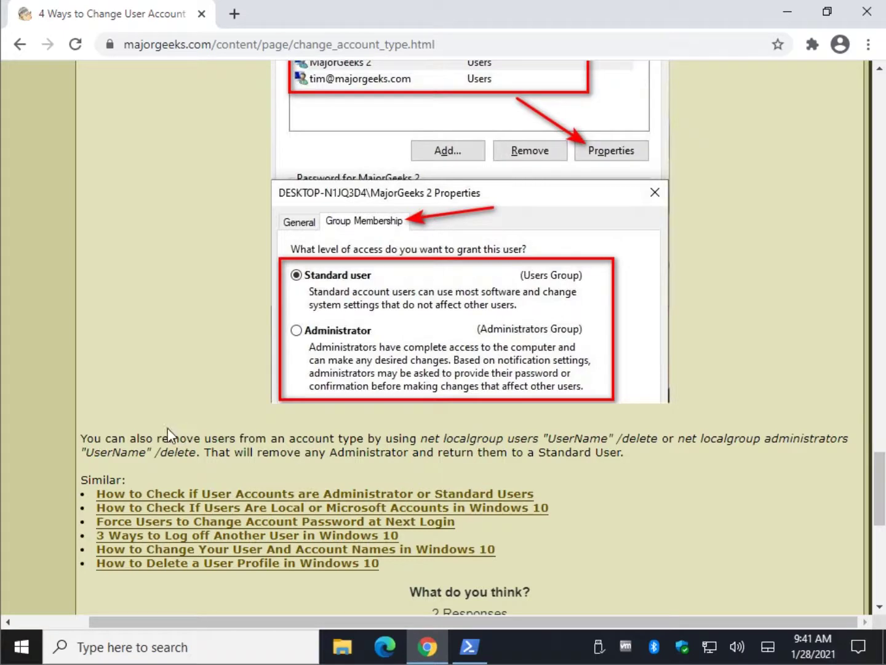
scroll(654, 492, "up", 7)
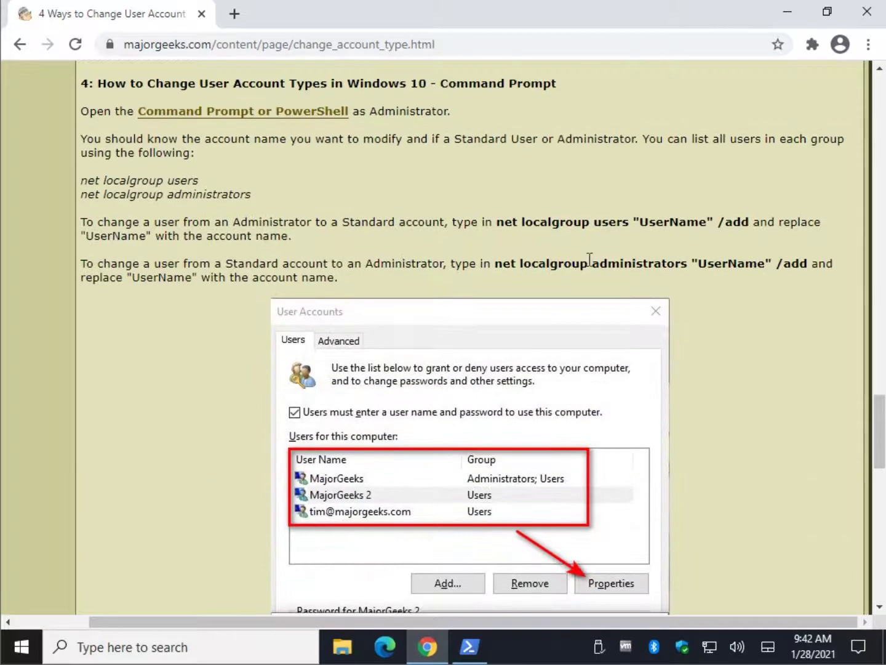
scroll(496, 446, "down", 7)
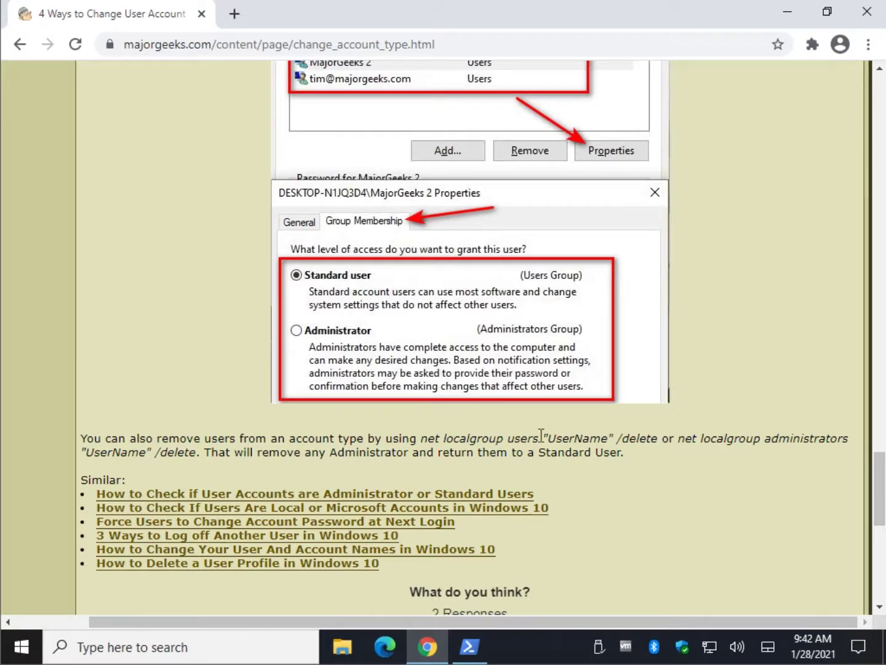
left_click_drag(546, 437, 673, 434)
left_click(702, 514)
left_click_drag(677, 438, 183, 458)
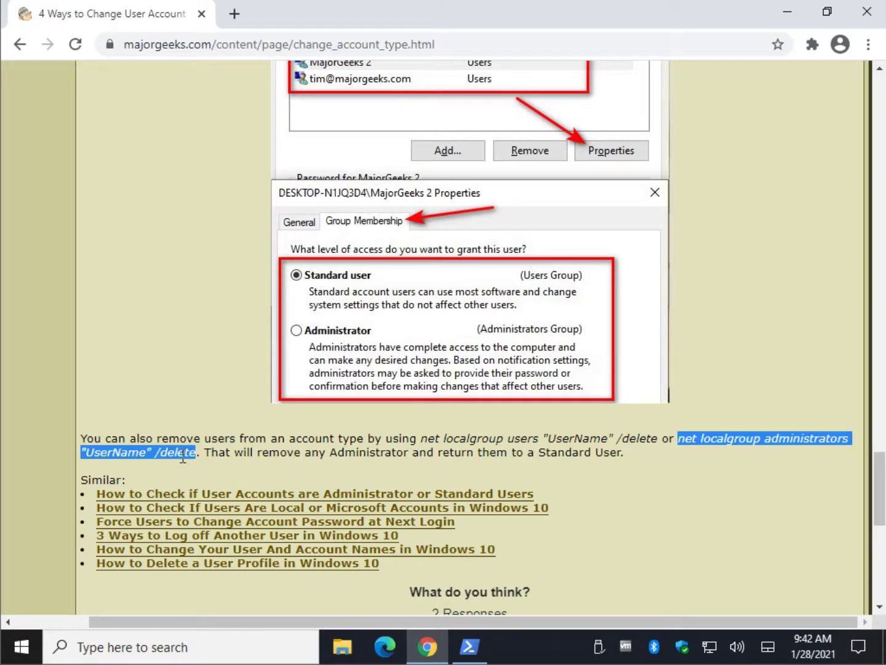
left_click(195, 336)
Look back through the article's methods up to its title and introduction, with the page's left edge in view.
scroll(196, 339, "up", 1)
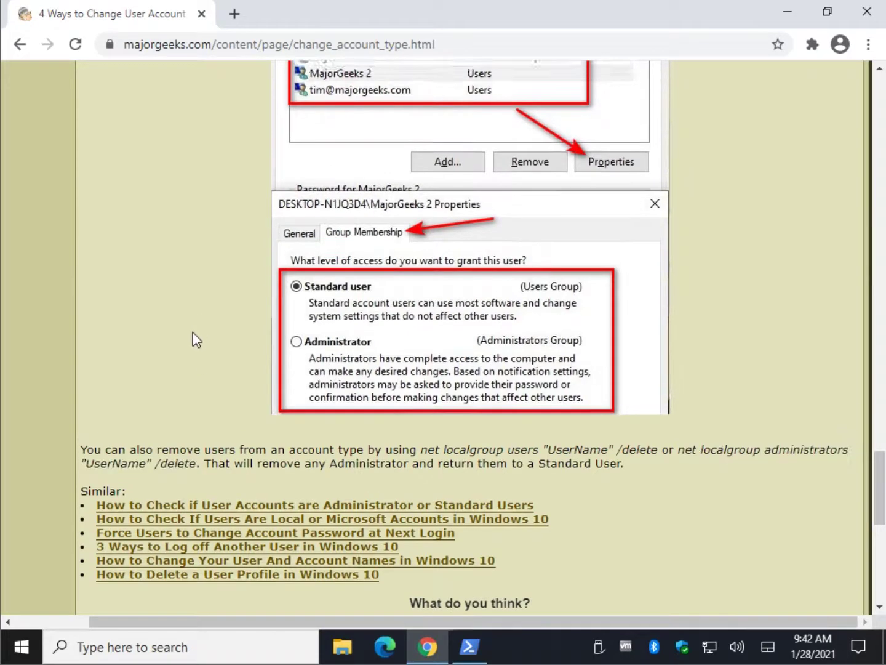
scroll(195, 339, "up", 8)
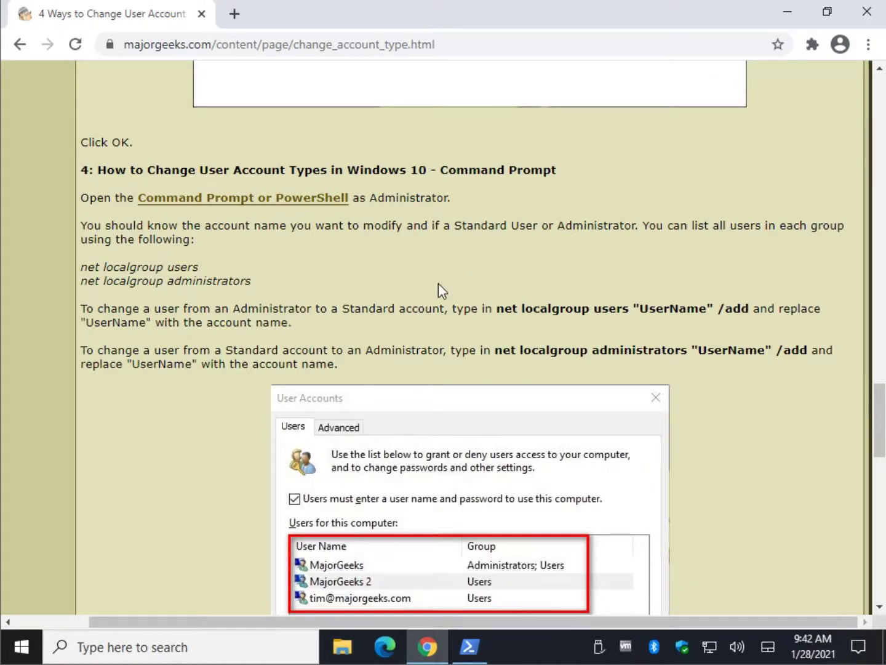
scroll(438, 289, "up", 20)
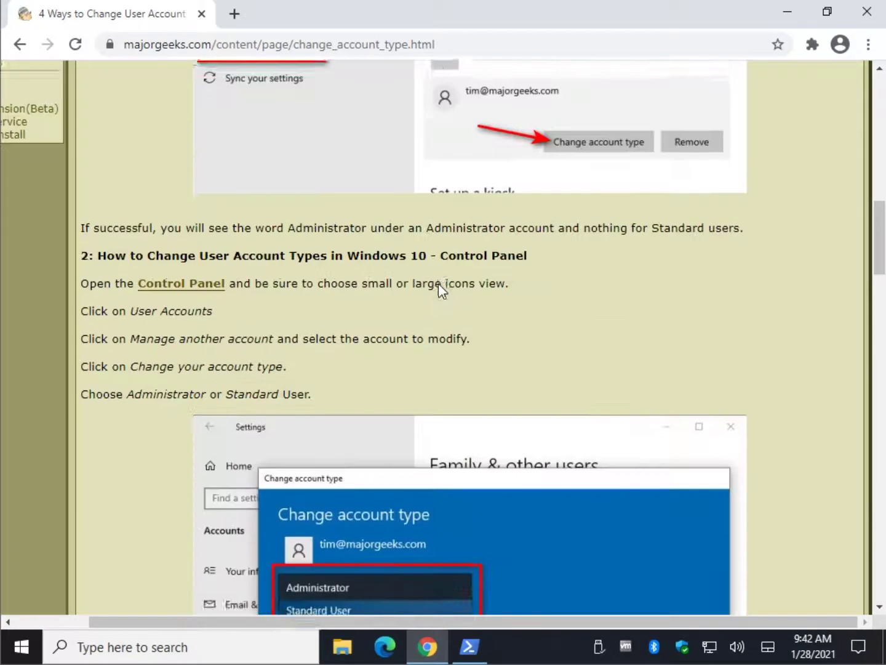
scroll(438, 285, "up", 7)
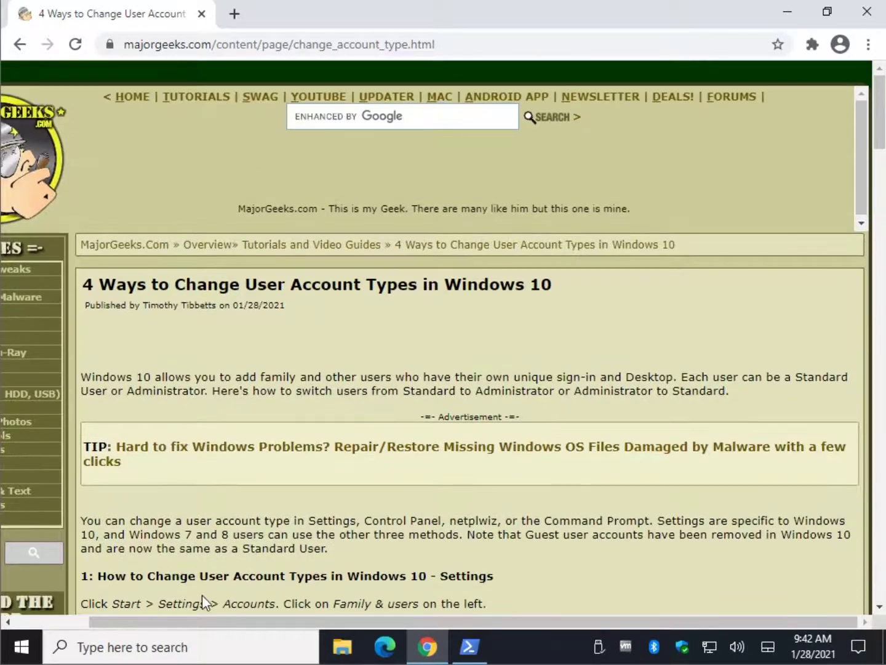
left_click_drag(226, 623, 107, 634)
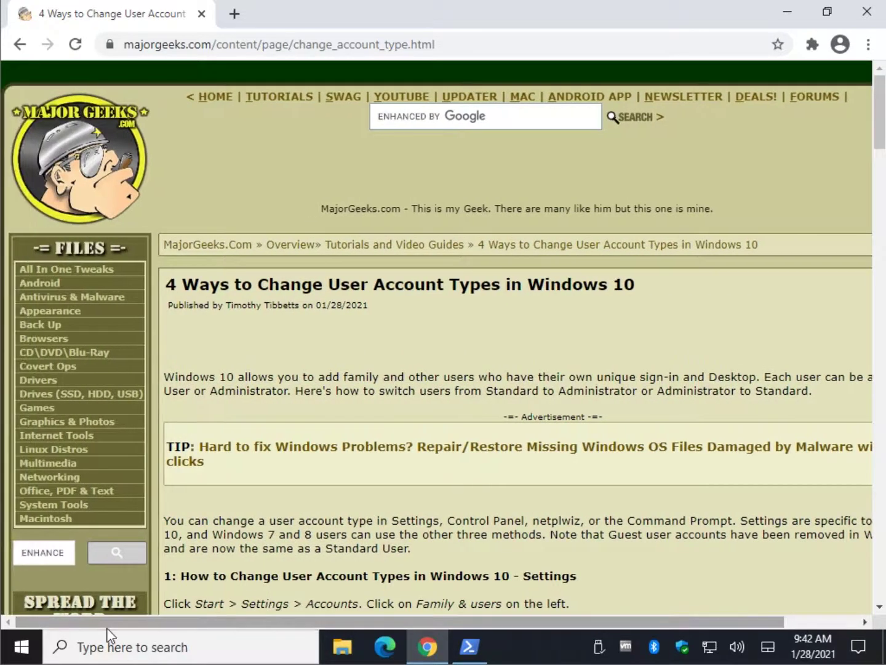